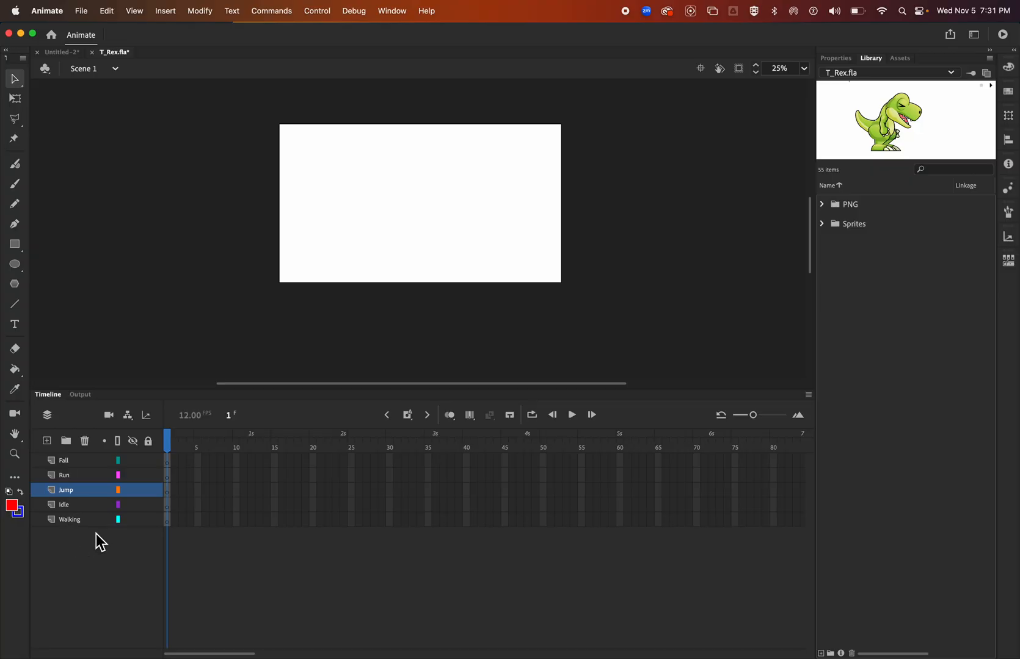
Add a new layer named Background and place it below the Walking layer.
{"action": "left_click", "coordinate": [89, 523]}
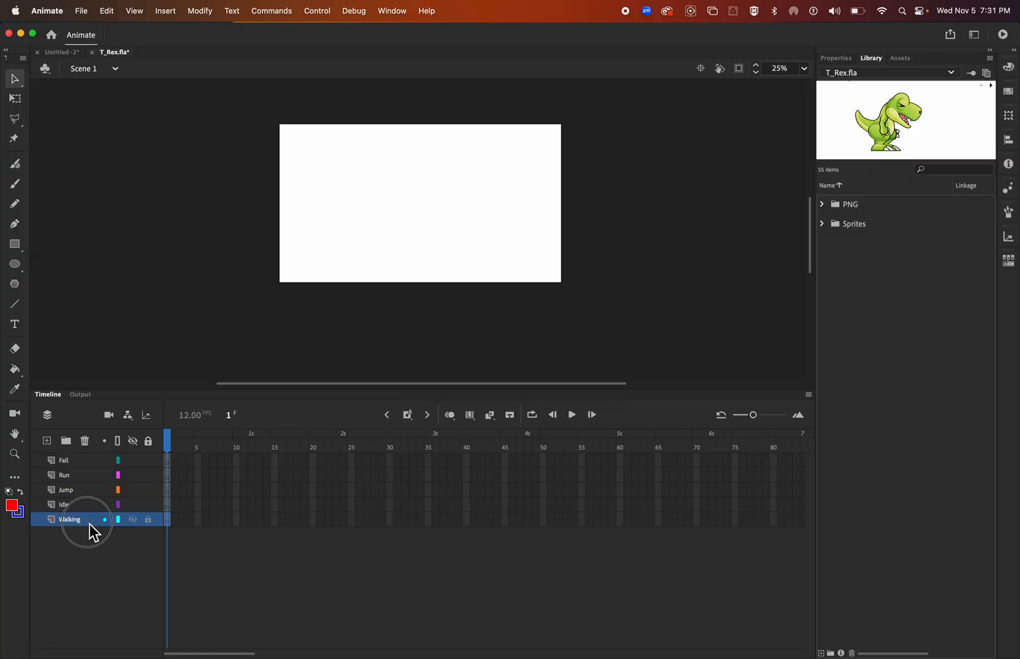
{"action": "left_click", "coordinate": [51, 442]}
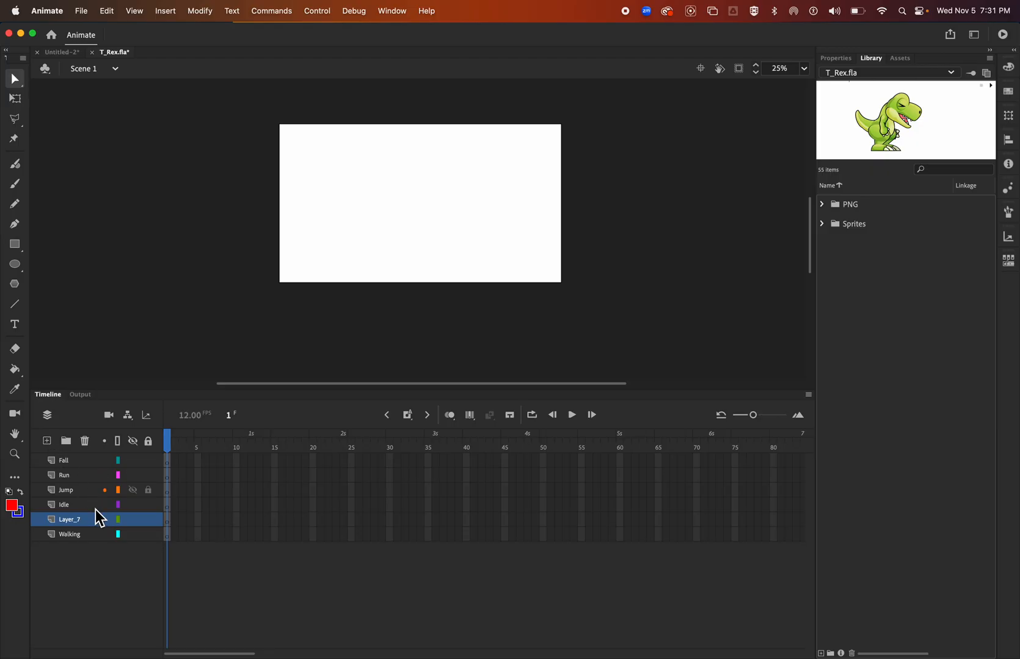
{"action": "left_click", "coordinate": [74, 524]}
{"action": "double_click", "coordinate": [75, 524]}
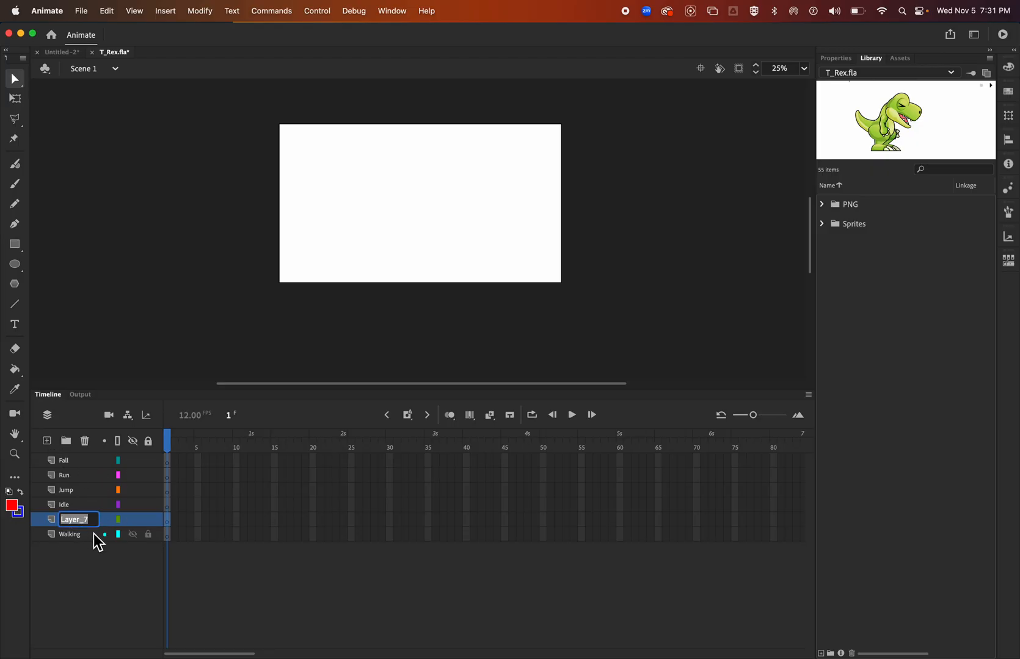
{"action": "type", "text": "Background"}
{"action": "key", "text": "Return"}
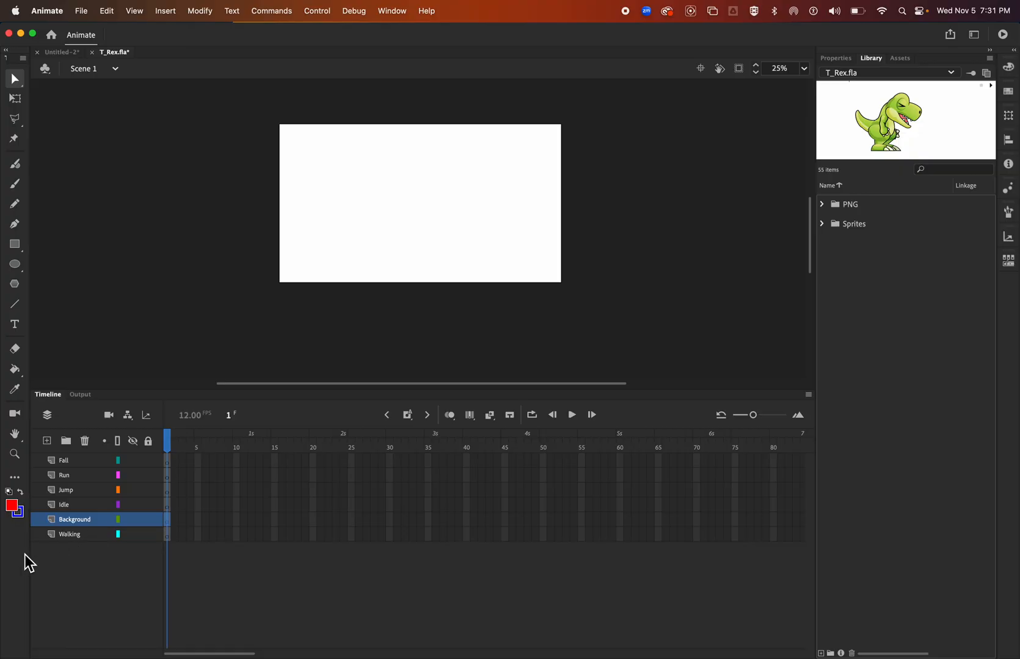
{"action": "left_click_drag", "start_coordinate": [85, 521], "coordinate": [86, 557]}
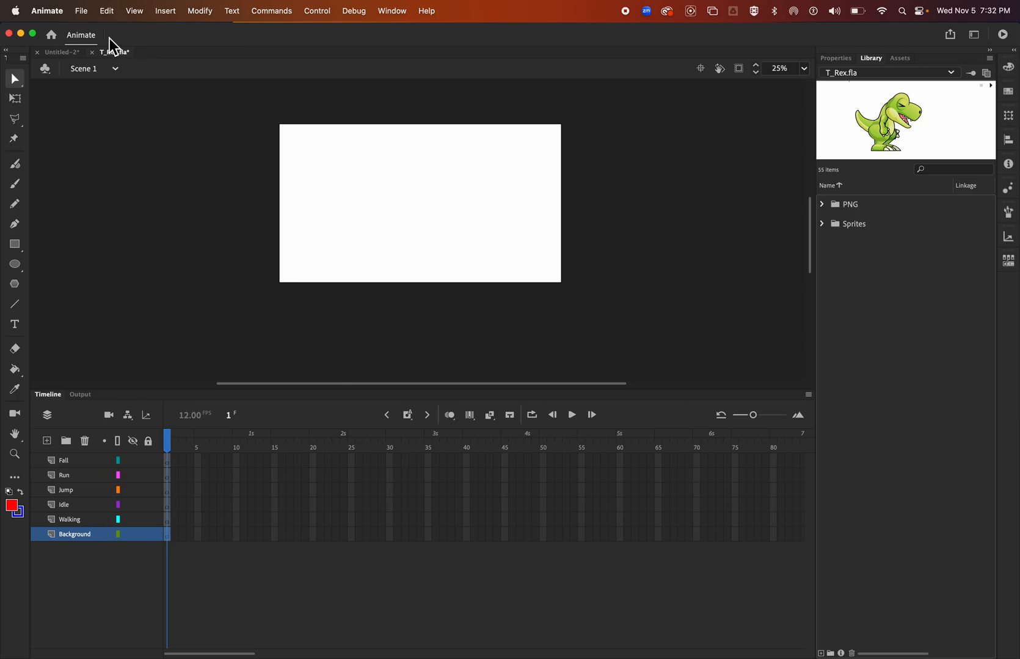
{"action": "left_click", "coordinate": [83, 12]}
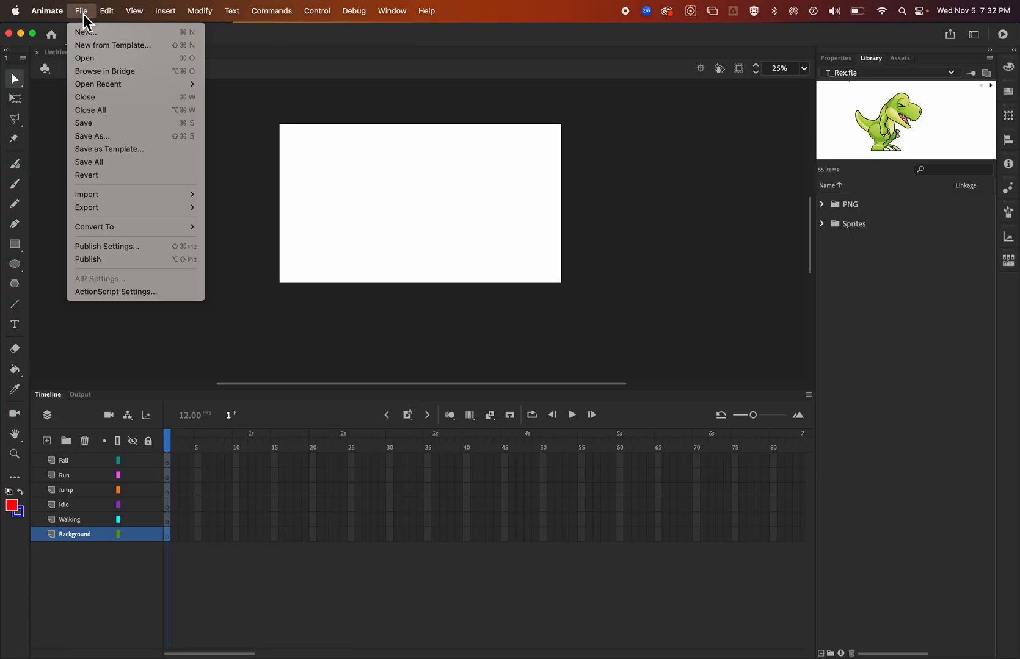
{"action": "mouse_move", "coordinate": [146, 196]}
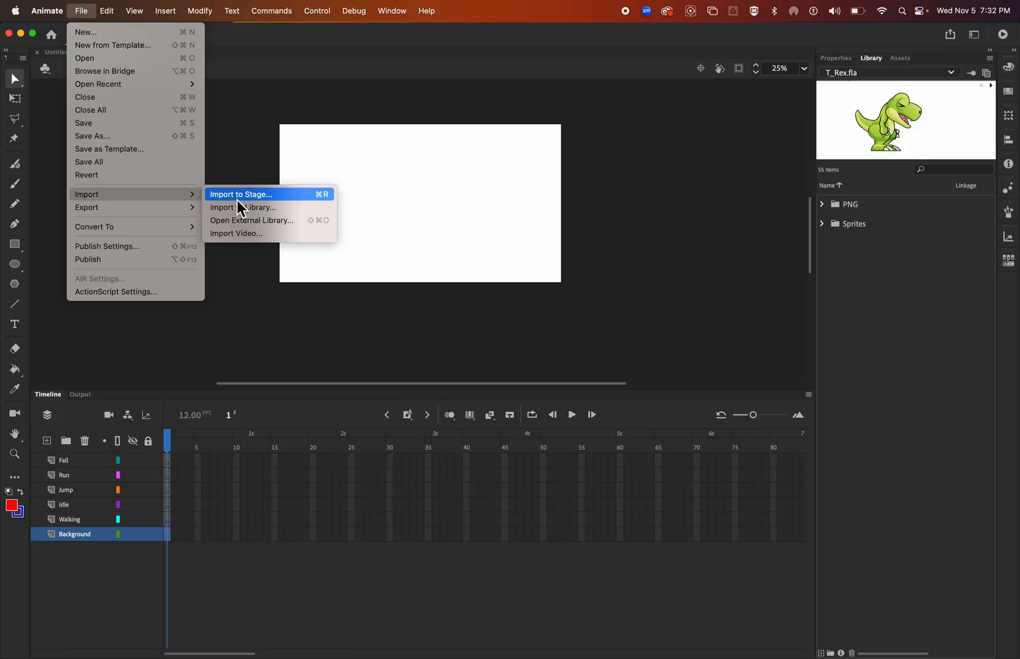
{"action": "left_click", "coordinate": [264, 71]}
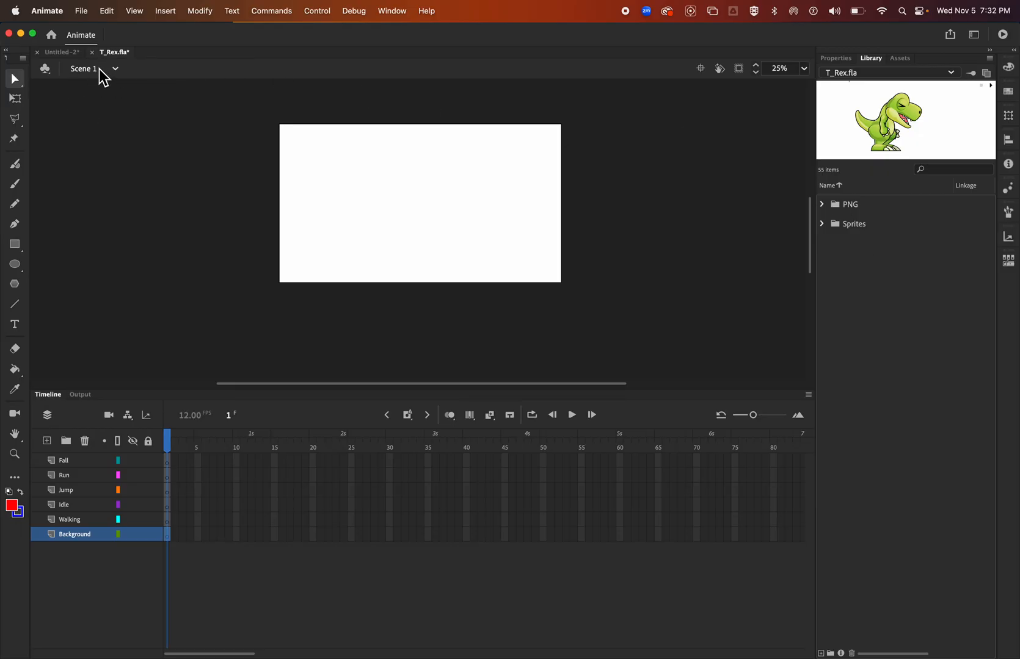
Import 1DemoBackGround.JPG from the Downloads folder onto the stage in the Background layer.
{"action": "left_click", "coordinate": [84, 12]}
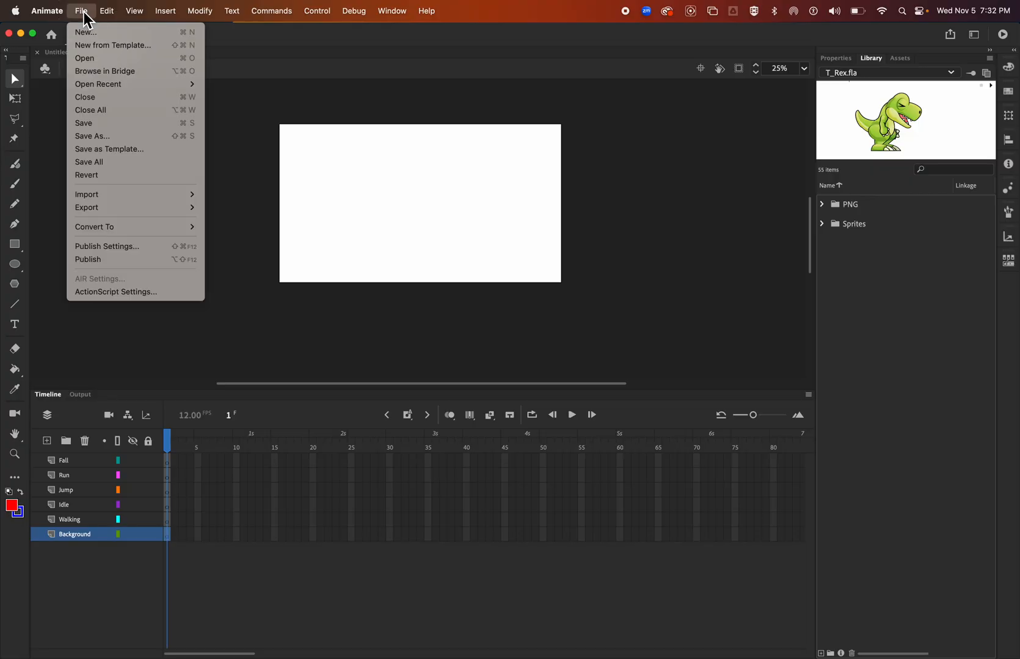
{"action": "mouse_move", "coordinate": [137, 199]}
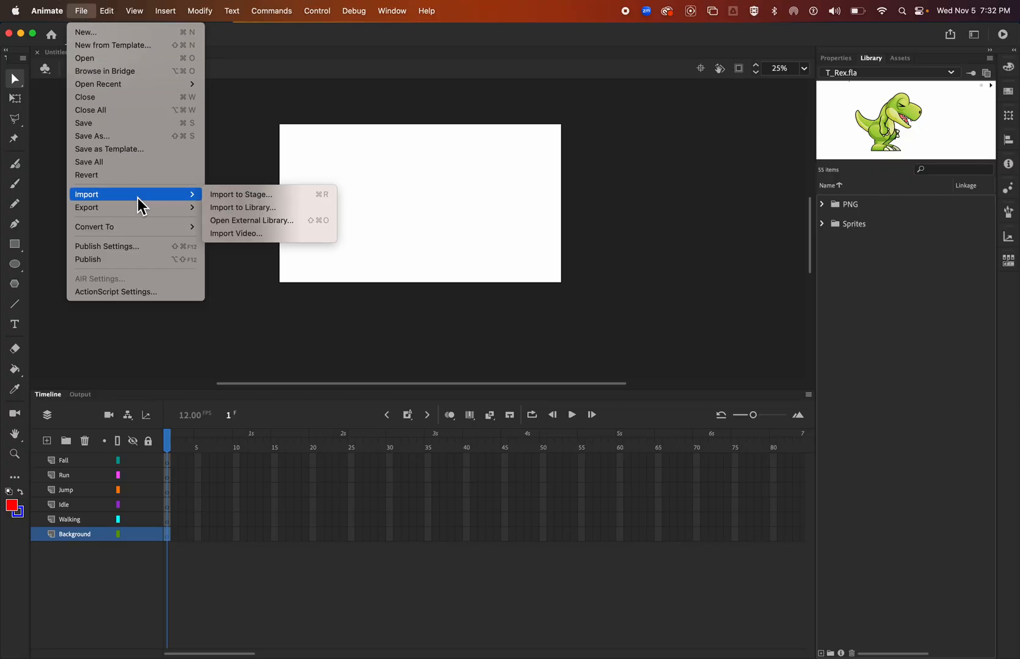
{"action": "left_click", "coordinate": [264, 208]}
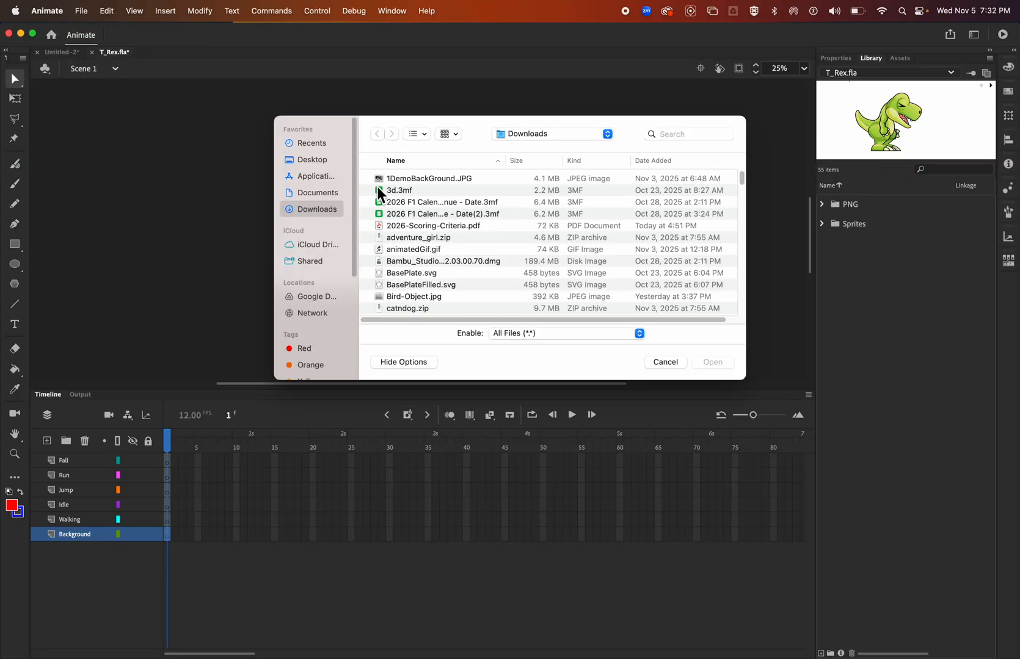
{"action": "left_click", "coordinate": [431, 177]}
{"action": "key", "text": "space"}
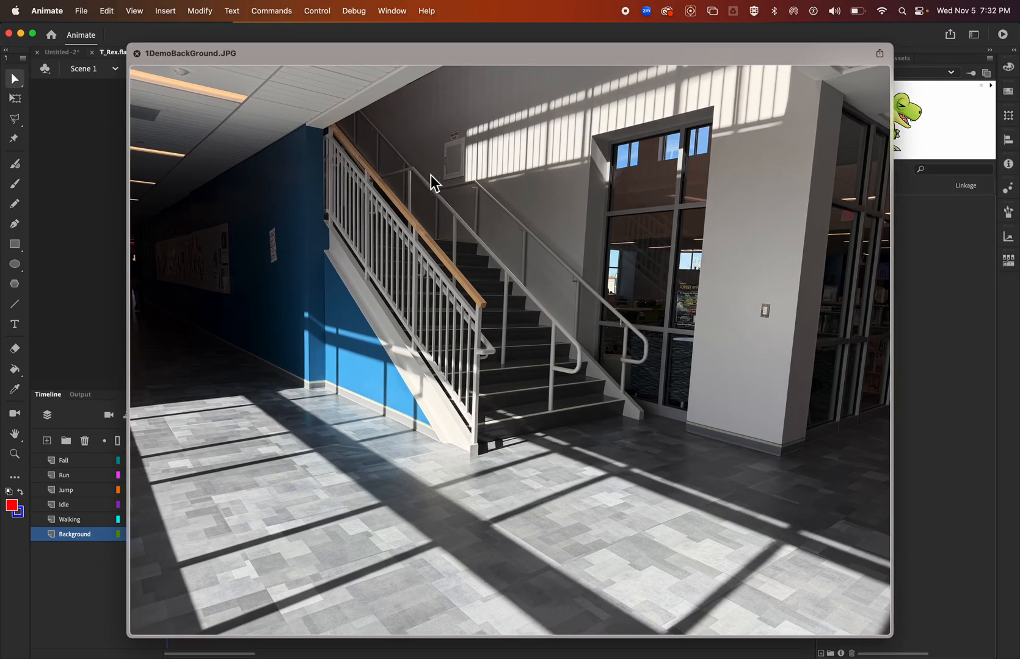
{"action": "key", "text": "space"}
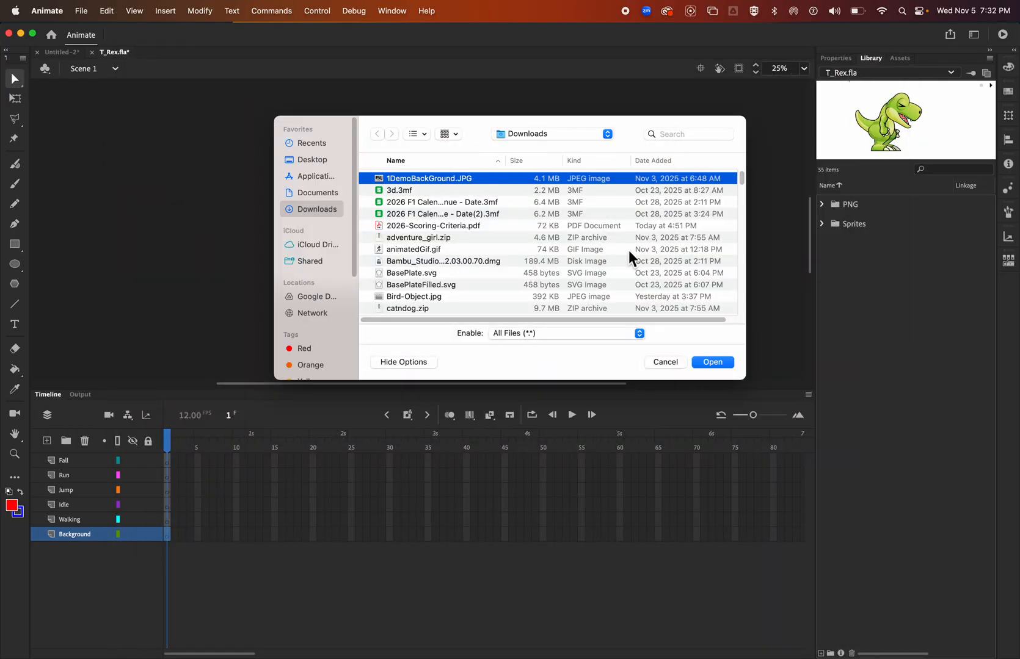
{"action": "left_click", "coordinate": [715, 363]}
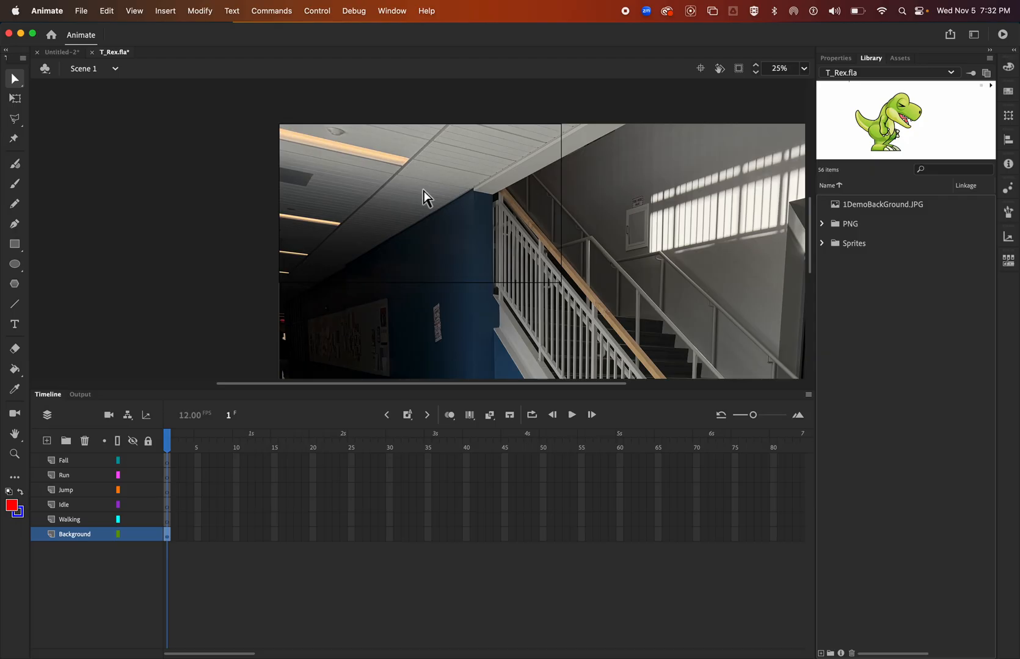
Scale the imported photo down to about half its size with Free Transform and move it over the stage.
{"action": "key", "text": "super+minus"}
{"action": "key", "text": "super+minus"}
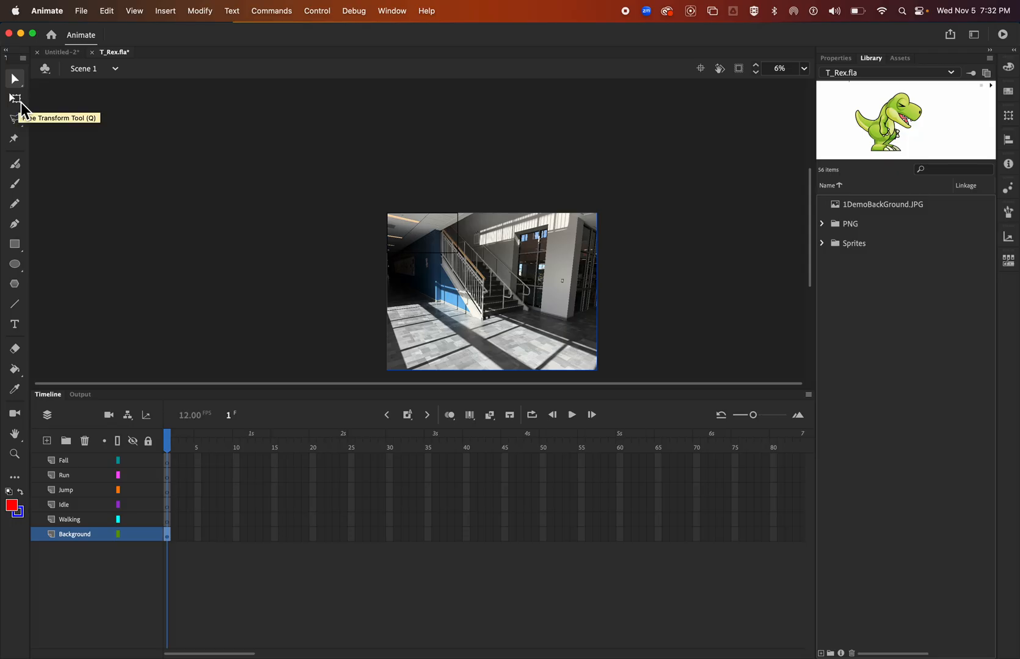
{"action": "left_click", "coordinate": [16, 99]}
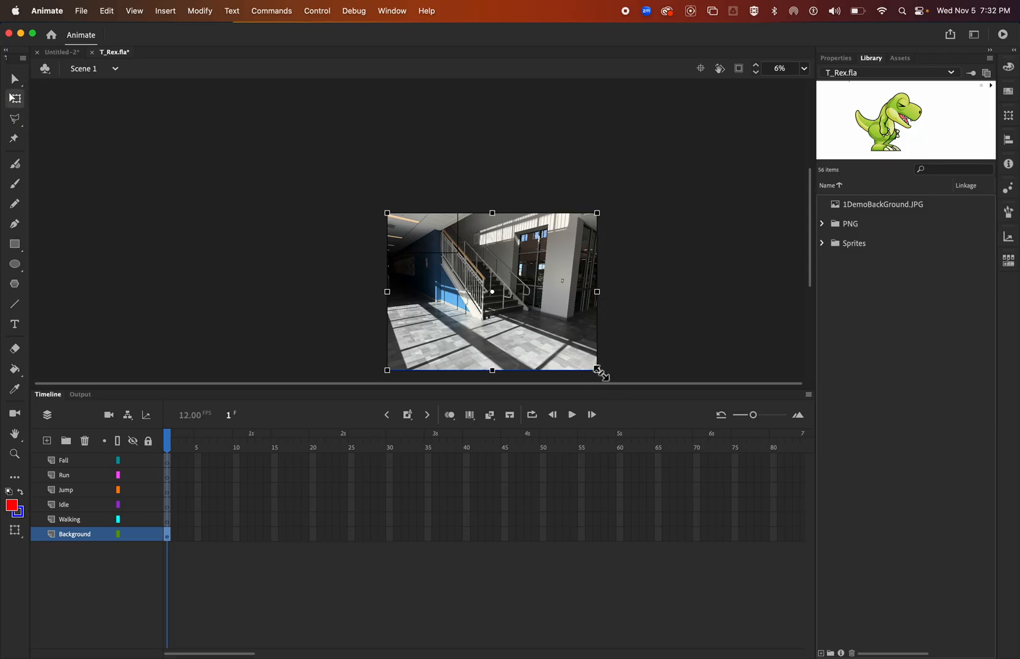
{"action": "left_click_drag", "start_coordinate": [600, 372], "coordinate": [553, 335]}
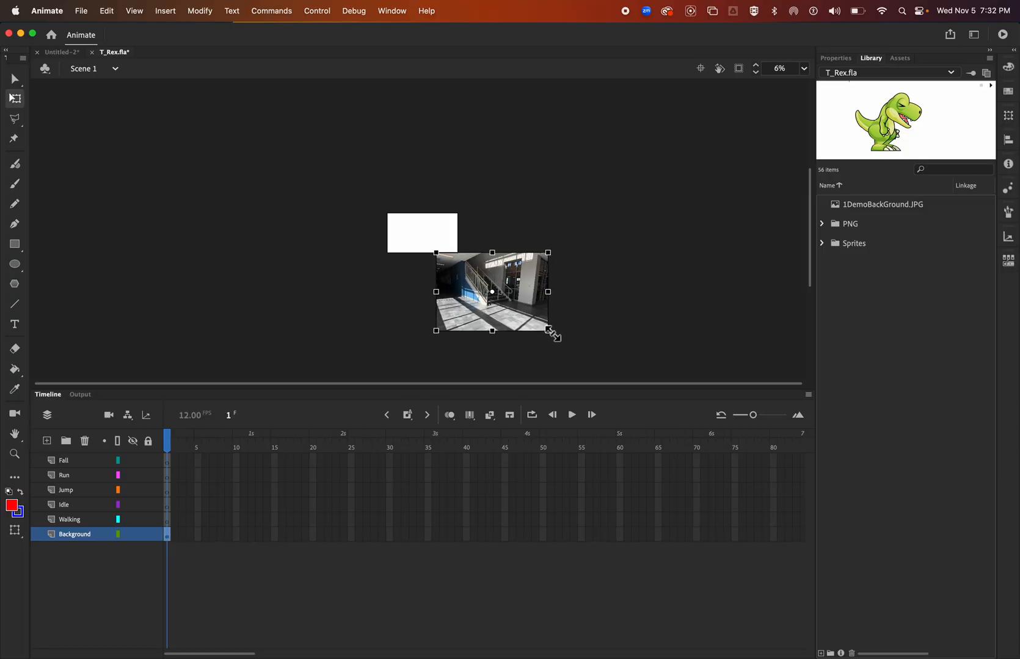
{"action": "key", "text": "super+z"}
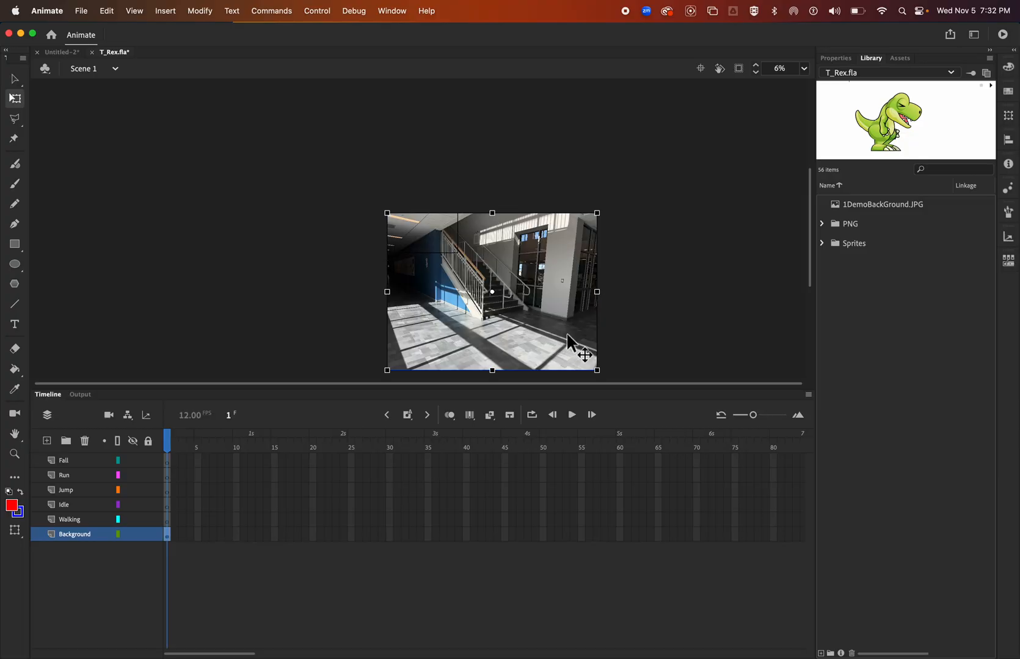
{"action": "left_click", "coordinate": [597, 371]}
{"action": "left_click_drag", "start_coordinate": [597, 373], "coordinate": [551, 347]}
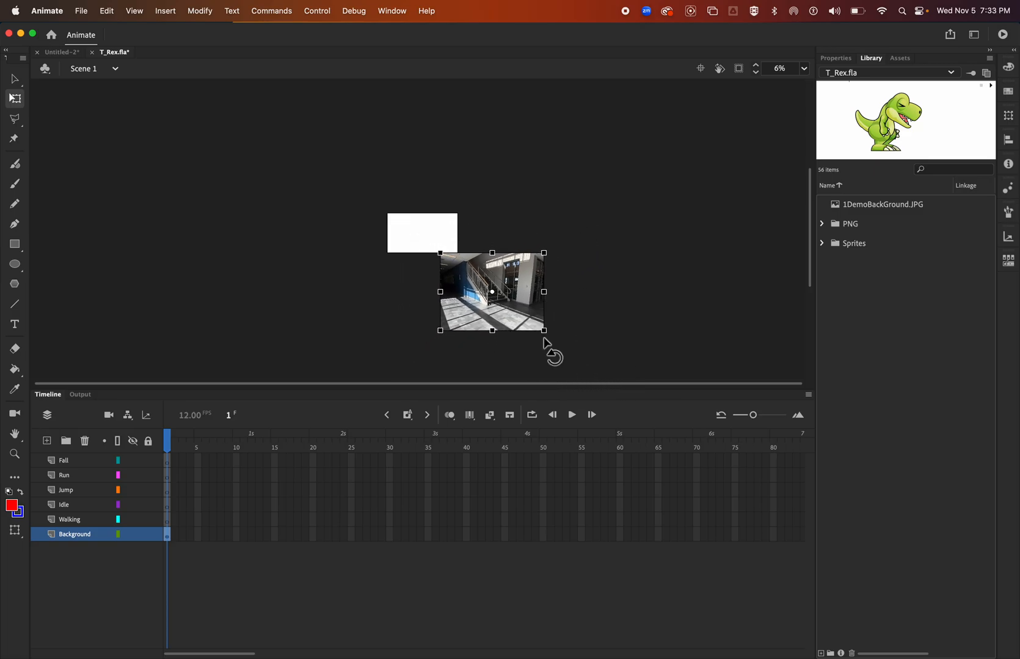
{"action": "left_click_drag", "start_coordinate": [523, 310], "coordinate": [461, 253]}
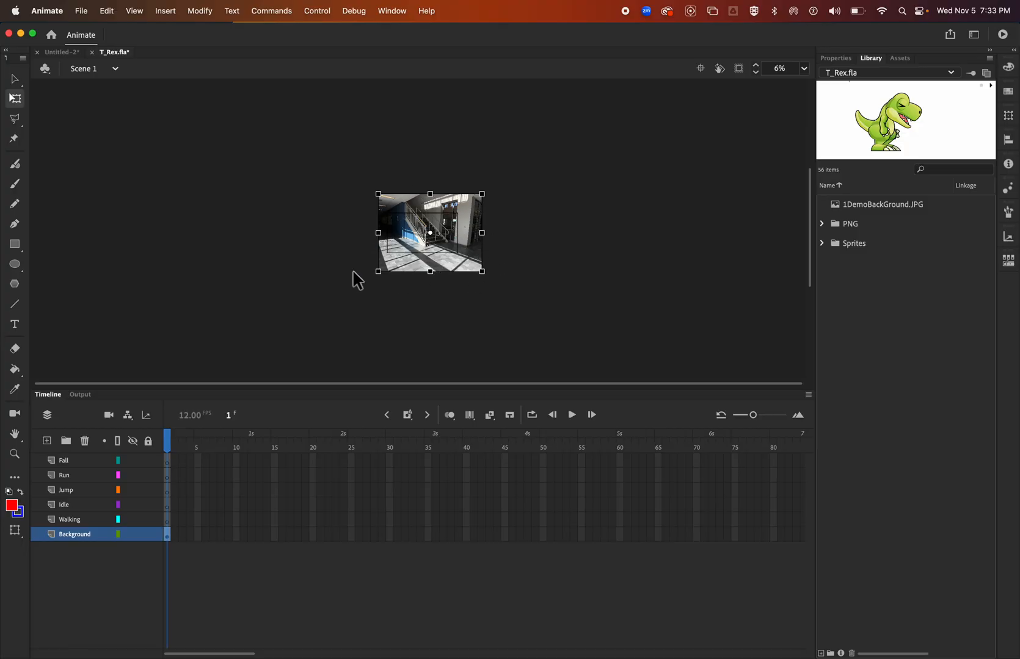
Refine the photo's size and position so it covers the whole stage, with its top edge aligned to the stage's top.
{"action": "key", "text": "super+equal"}
{"action": "key", "text": "super+equal"}
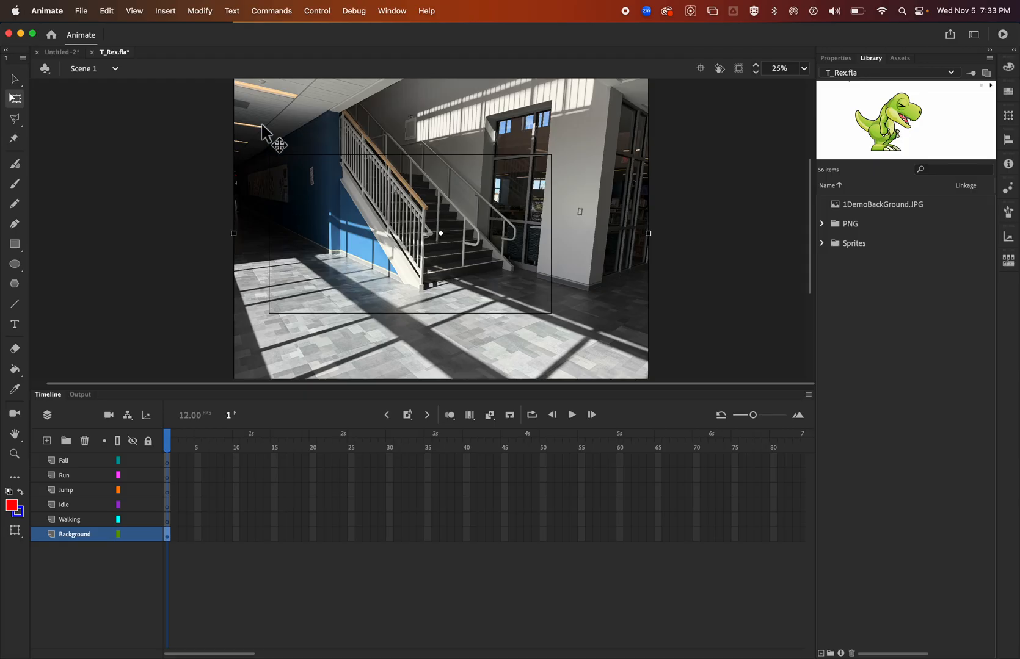
{"action": "left_click_drag", "start_coordinate": [357, 153], "coordinate": [394, 80]}
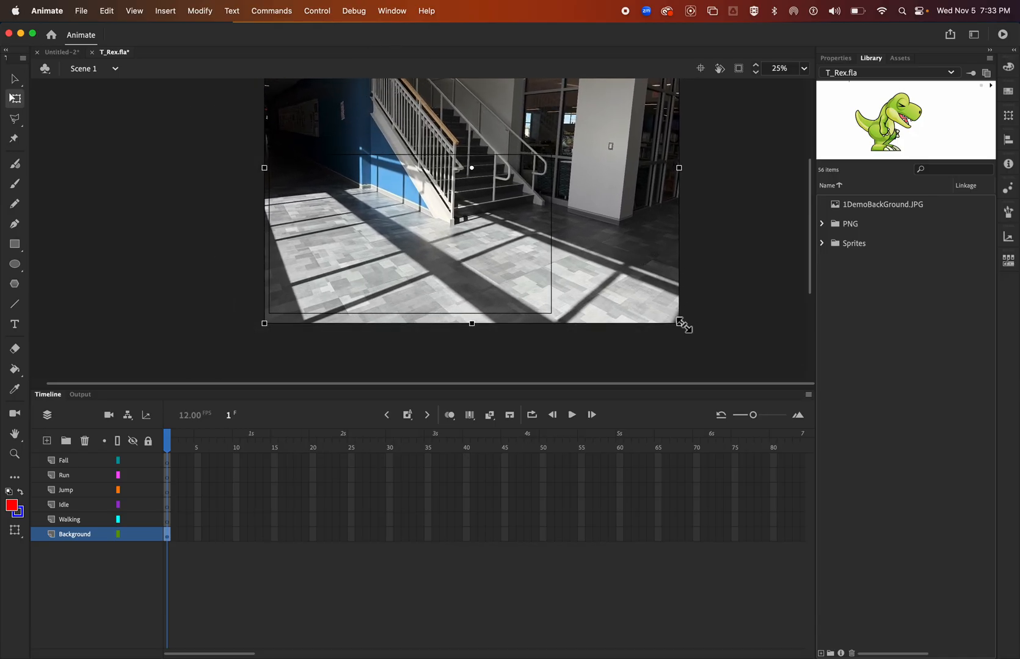
{"action": "left_click_drag", "start_coordinate": [679, 322], "coordinate": [586, 256]}
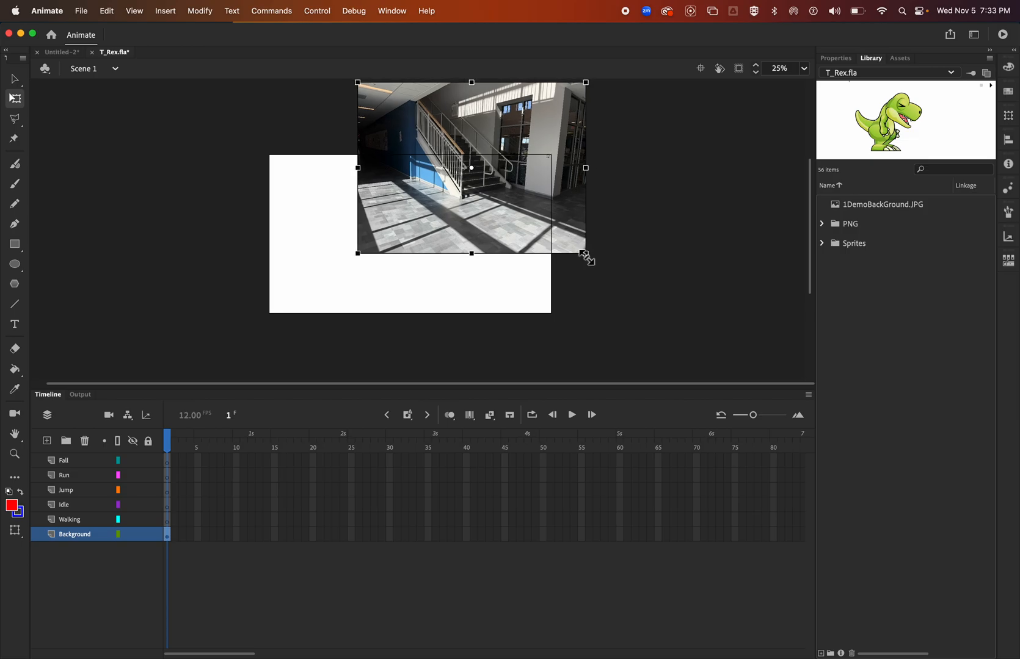
{"action": "left_click_drag", "start_coordinate": [549, 129], "coordinate": [457, 201]}
{"action": "left_click_drag", "start_coordinate": [494, 326], "coordinate": [555, 371]}
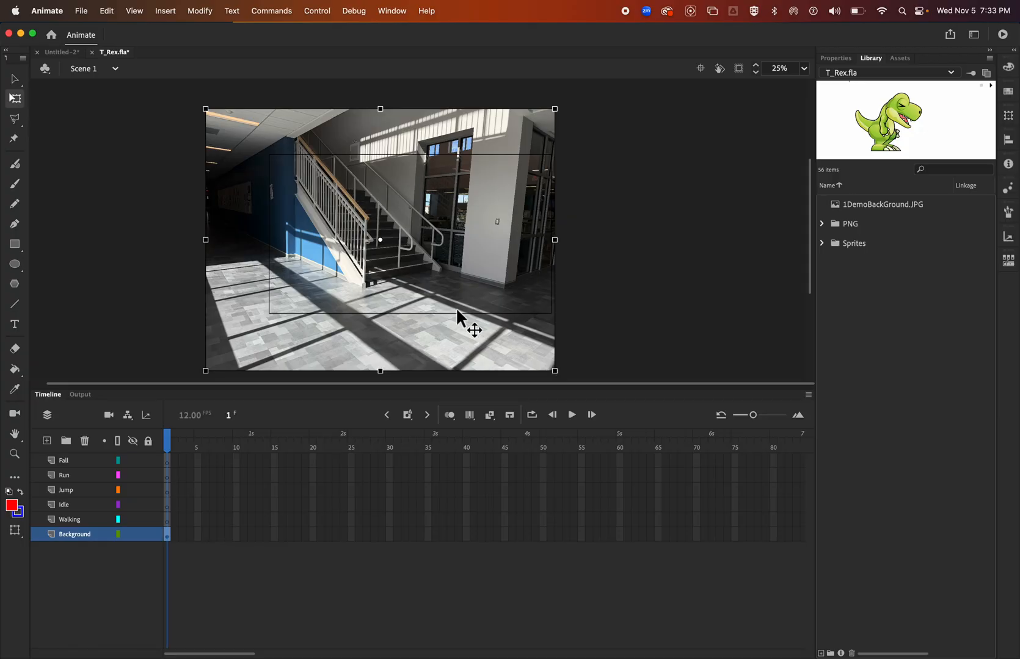
{"action": "left_click_drag", "start_coordinate": [431, 227], "coordinate": [429, 272]}
{"action": "scroll", "coordinate": [432, 257], "scroll_direction": "down", "scroll_amount": 5}
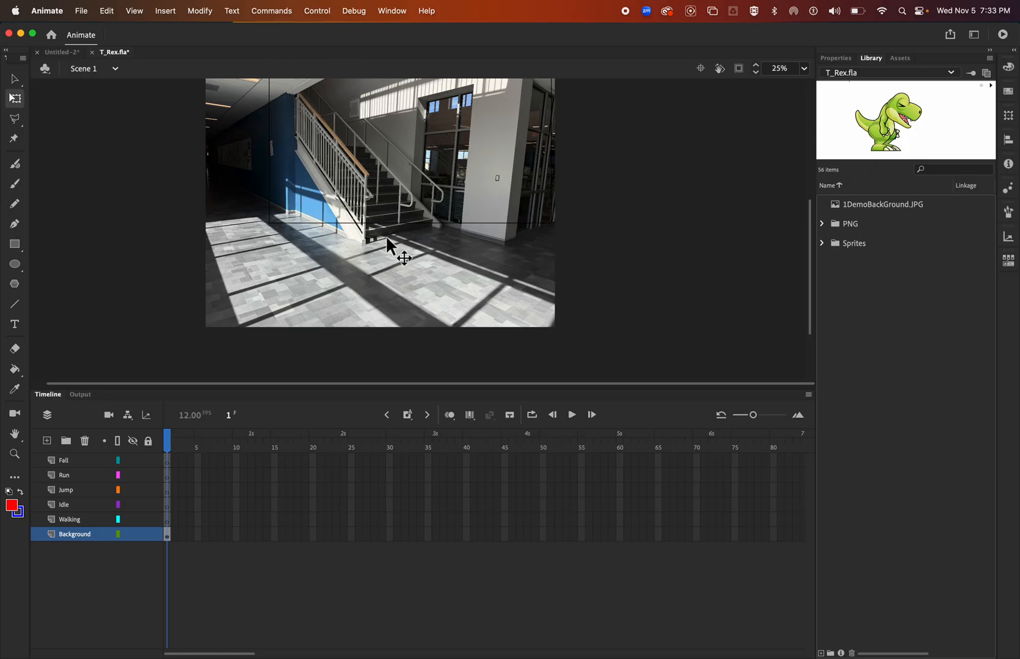
Convert the photo on the stage to a bitmap and break it apart.
{"action": "left_click", "coordinate": [370, 274]}
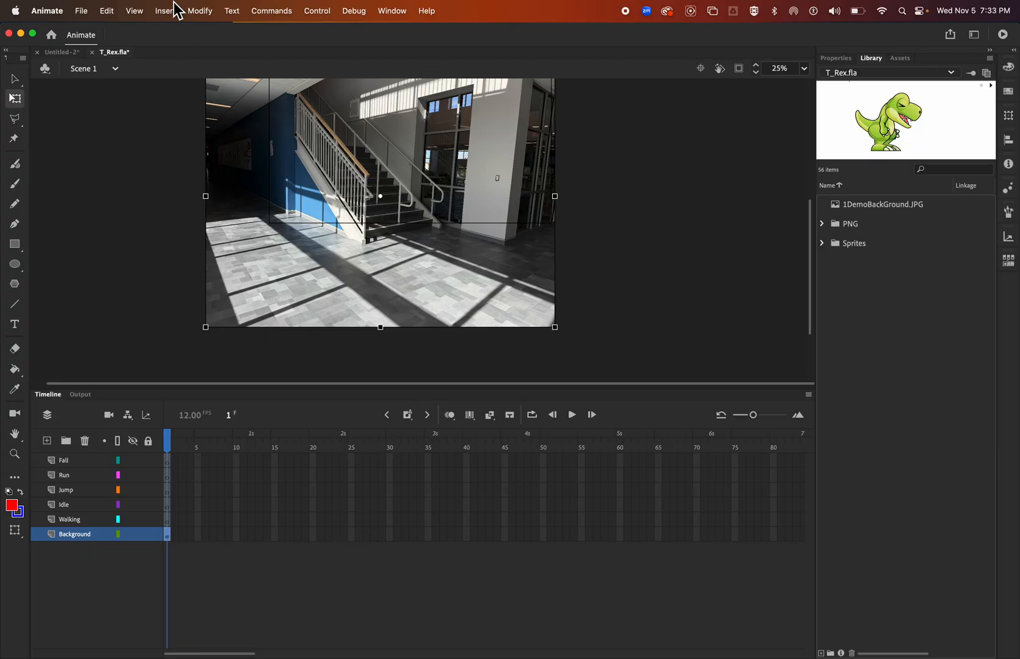
{"action": "left_click", "coordinate": [199, 12]}
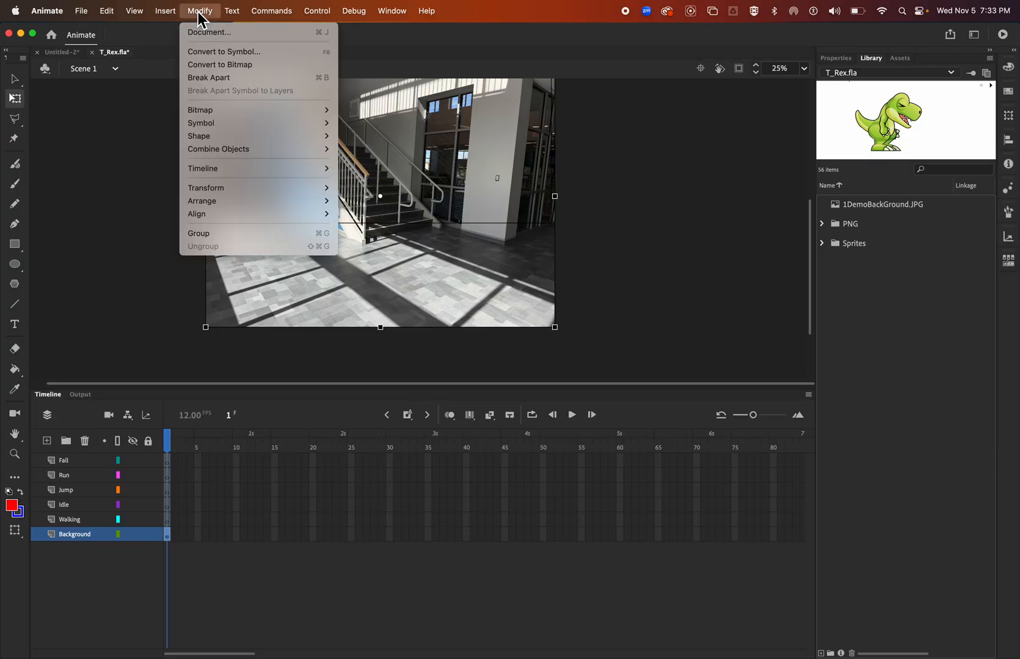
{"action": "left_click", "coordinate": [265, 69]}
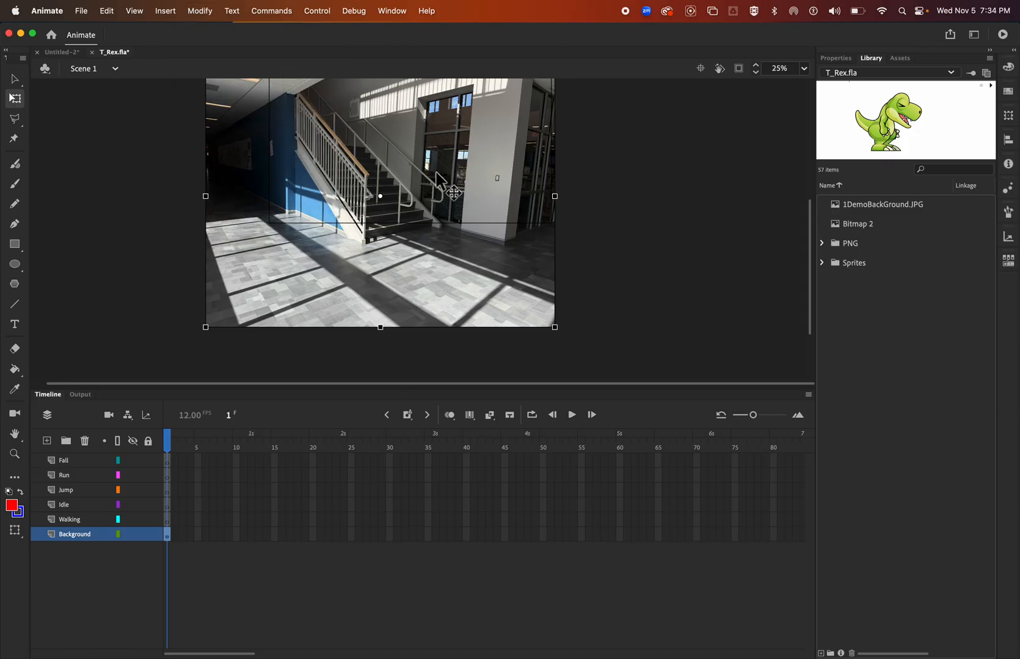
{"action": "left_click", "coordinate": [207, 12]}
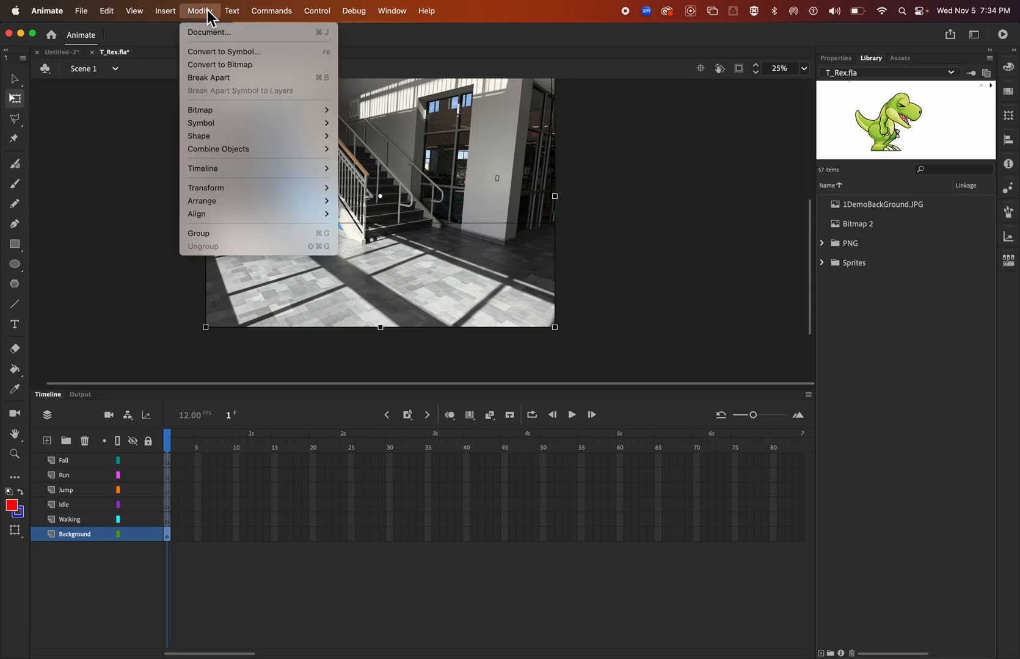
{"action": "left_click", "coordinate": [232, 78]}
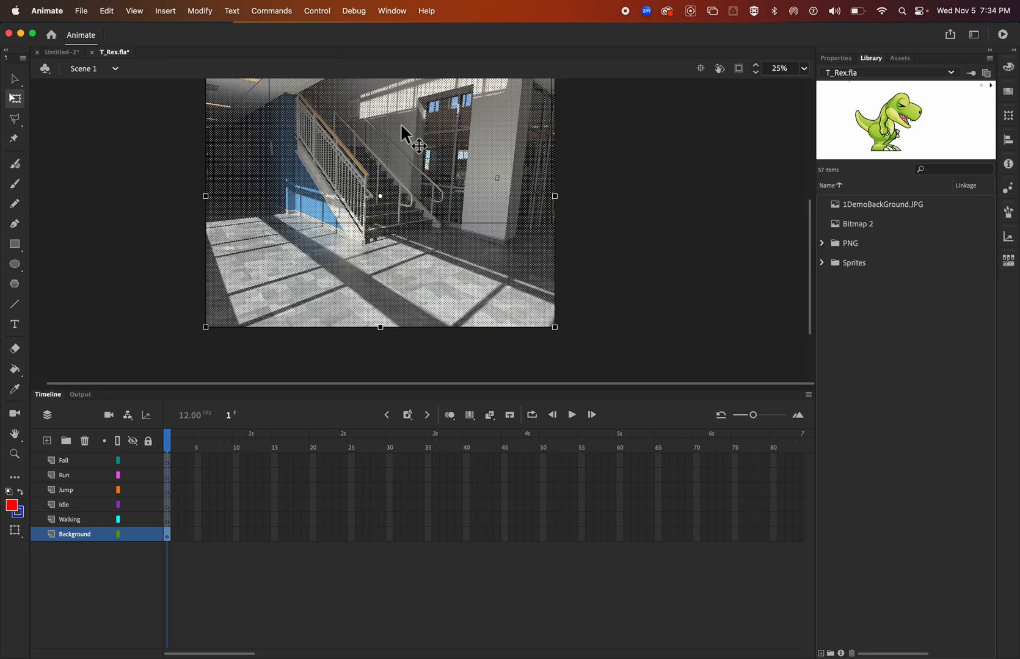
Crop the broken-apart photo by selecting and deleting the areas below and to the left of the stage.
{"action": "left_click", "coordinate": [635, 186]}
{"action": "left_click_drag", "start_coordinate": [176, 220], "coordinate": [281, 375]}
{"action": "key", "text": "Delete"}
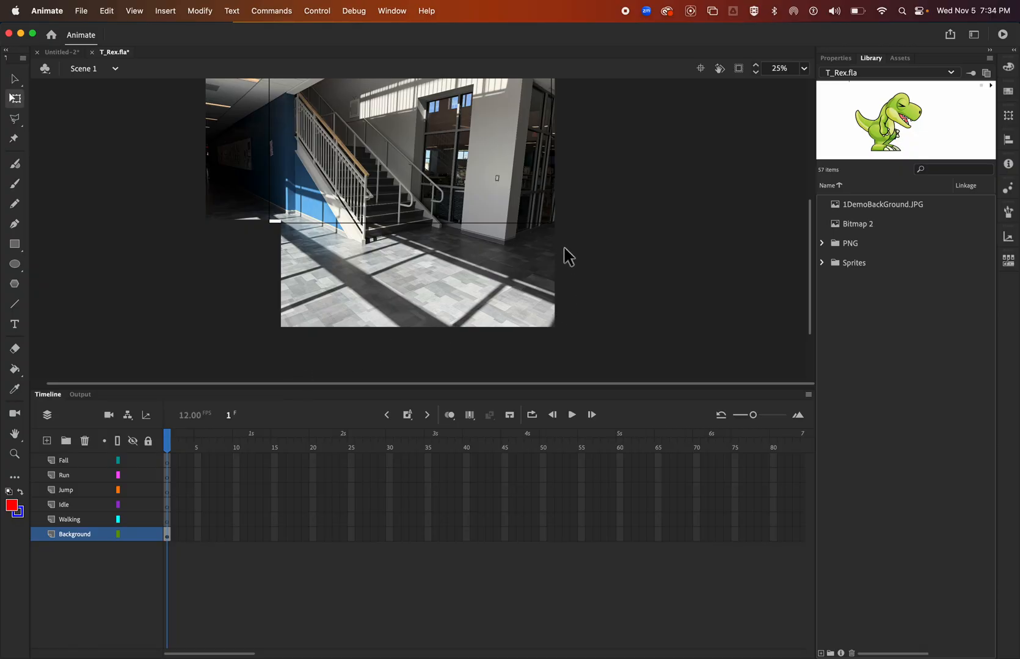
{"action": "left_click_drag", "start_coordinate": [567, 221], "coordinate": [200, 348]}
{"action": "key", "text": "Delete"}
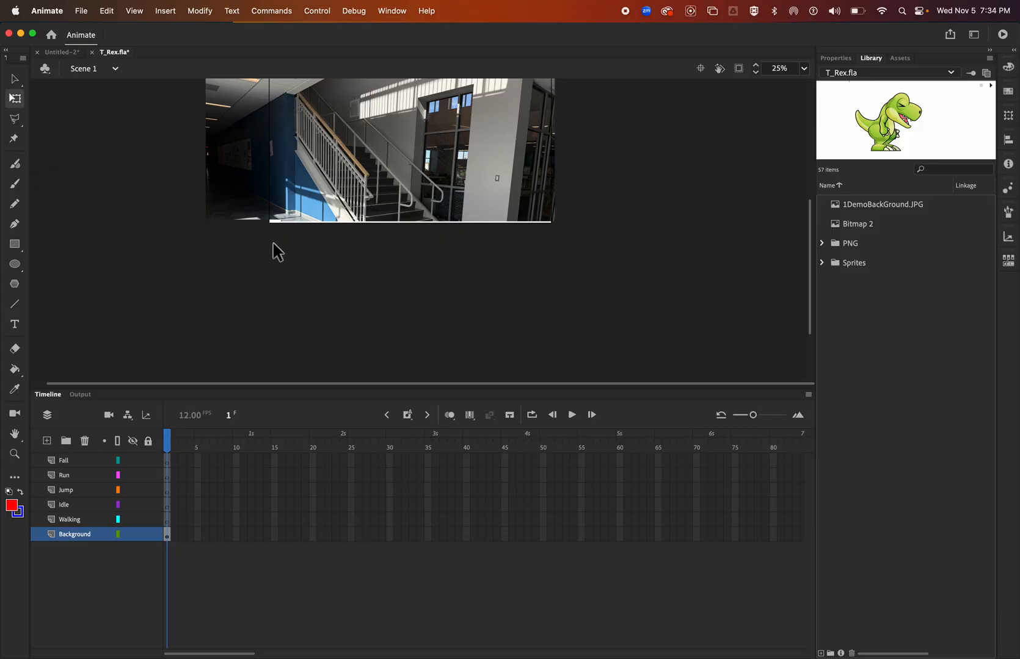
{"action": "left_click_drag", "start_coordinate": [273, 243], "coordinate": [151, 31]}
{"action": "key", "text": "Delete"}
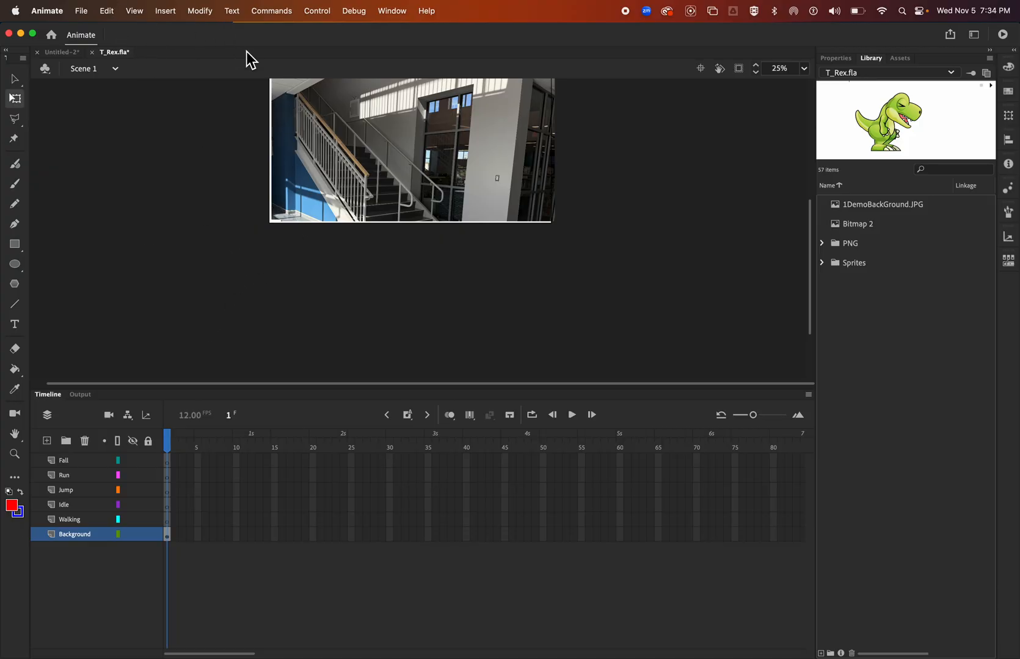
{"action": "key", "text": "super+minus"}
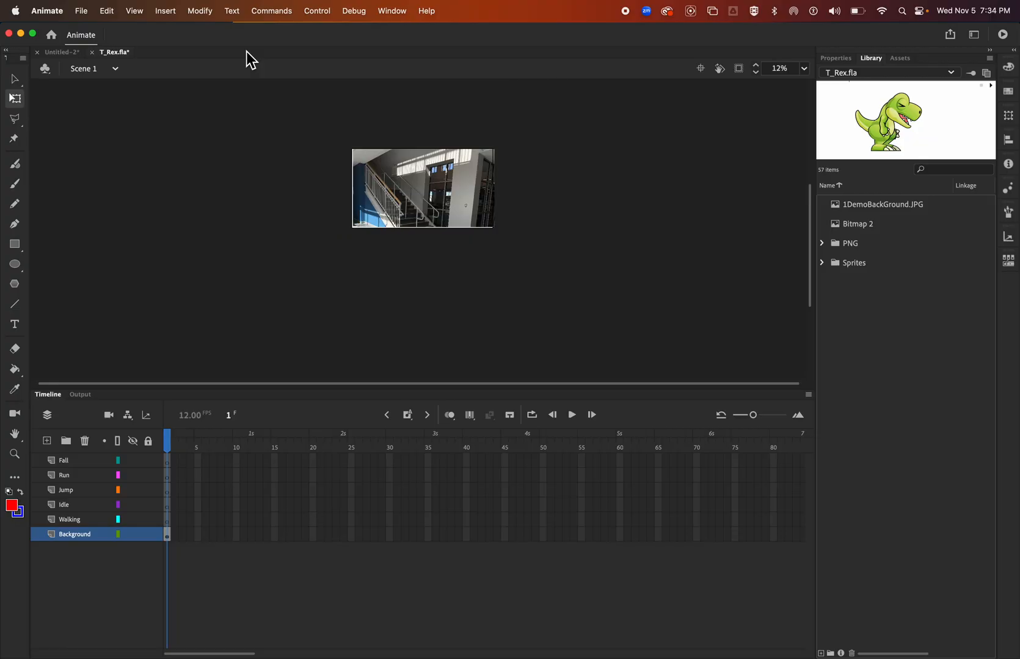
{"action": "key", "text": "super+equal"}
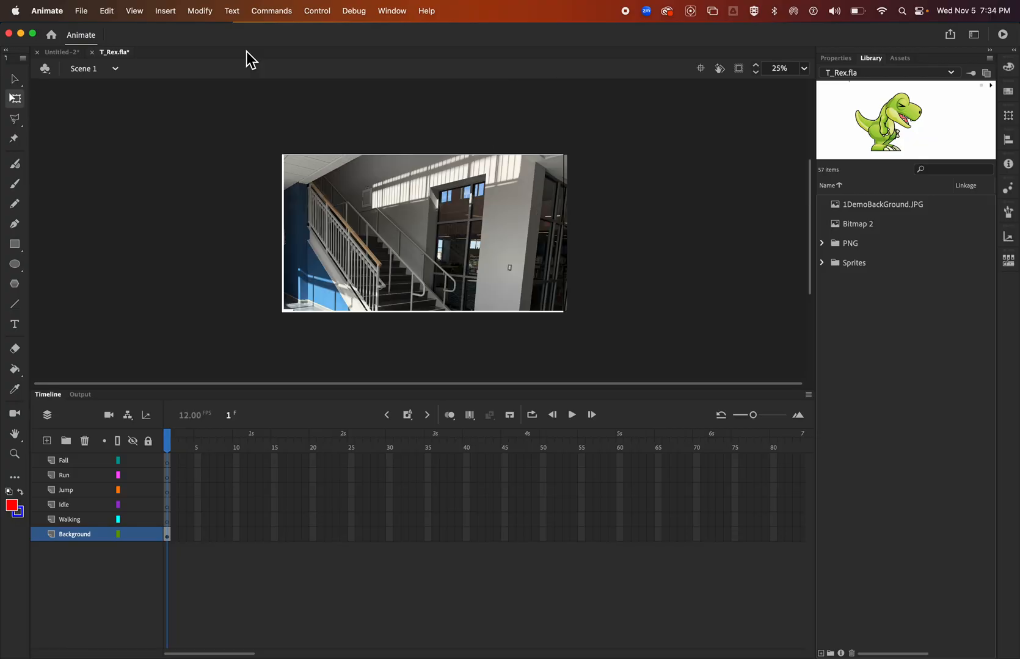
Lock the Background layer and place the T_Rex_Walk sprite, scaled down, in the stage's lower-left corner on the Walking layer.
{"action": "key", "text": "super+equal"}
{"action": "key", "text": "super+minus"}
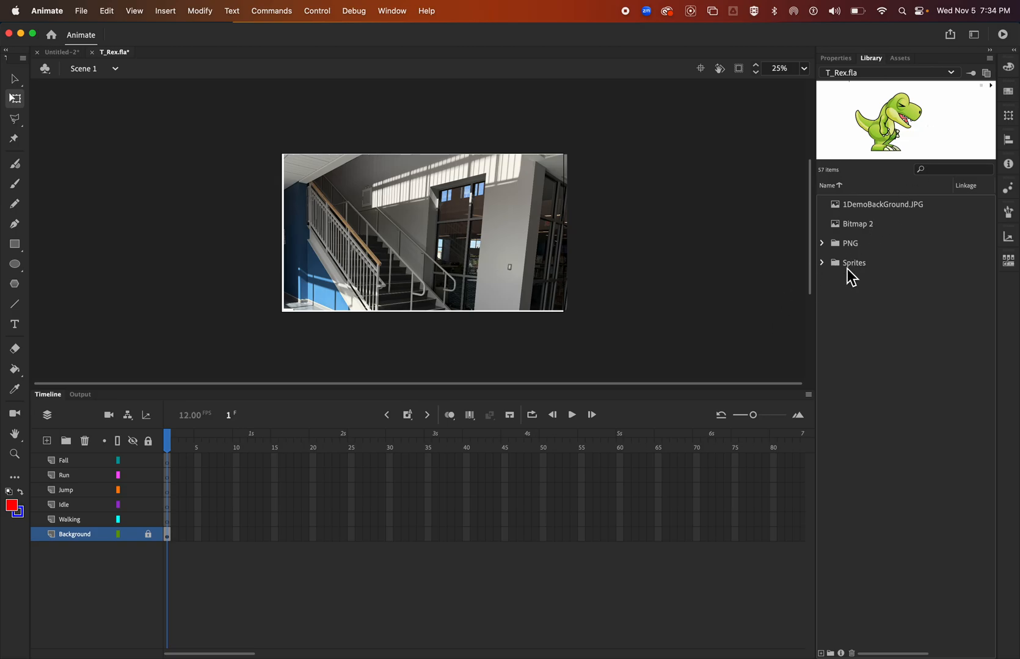
{"action": "left_click", "coordinate": [823, 263]}
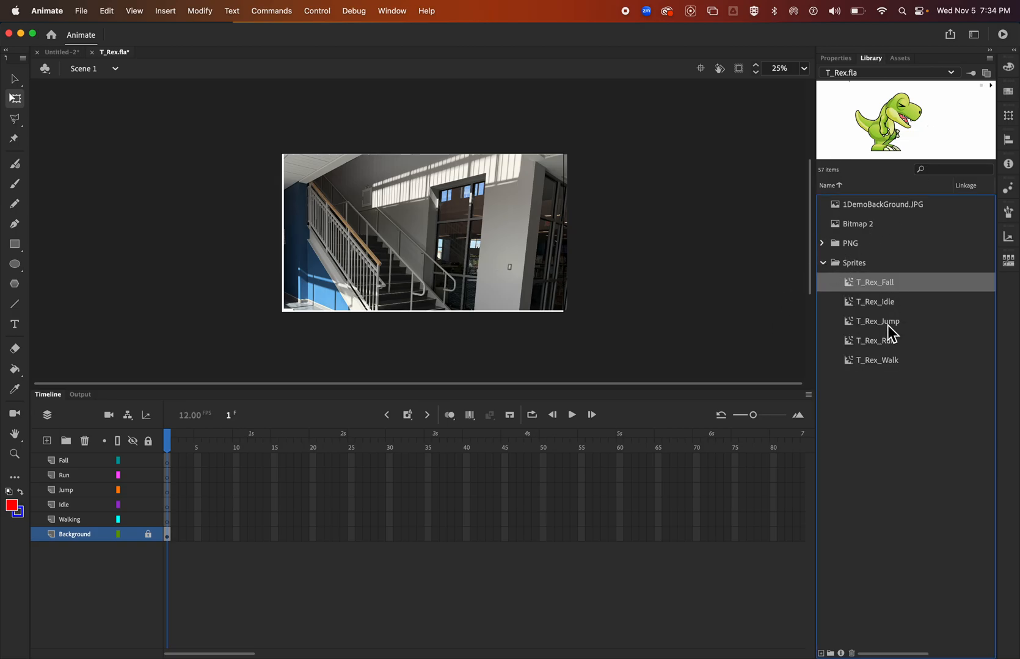
{"action": "left_click", "coordinate": [879, 366]}
{"action": "mouse_move", "coordinate": [876, 361]}
{"action": "left_mouse_down"}
{"action": "mouse_move", "coordinate": [684, 301]}
{"action": "mouse_move", "coordinate": [285, 240]}
{"action": "mouse_move", "coordinate": [302, 262]}
{"action": "mouse_move", "coordinate": [756, 322]}
{"action": "mouse_move", "coordinate": [887, 369]}
{"action": "left_mouse_up"}
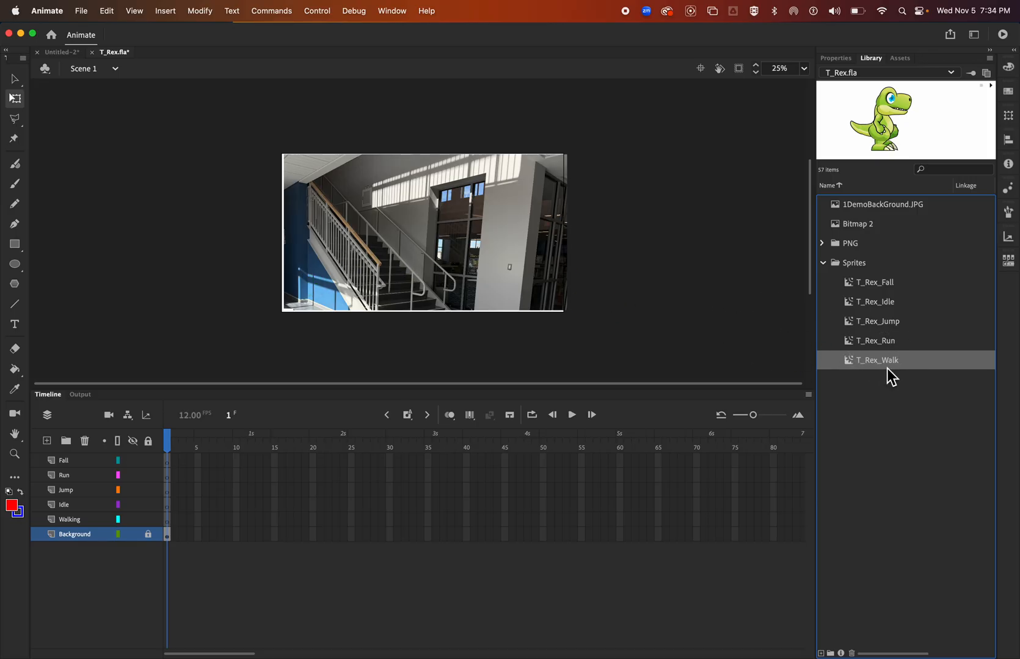
{"action": "left_click", "coordinate": [80, 522]}
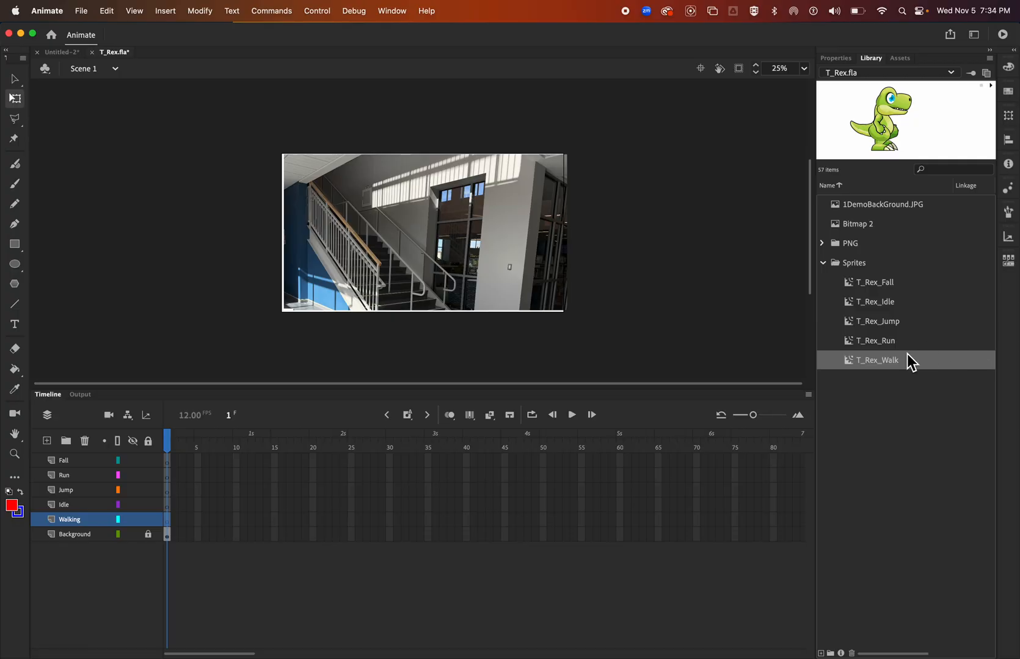
{"action": "left_click_drag", "start_coordinate": [911, 362], "coordinate": [431, 283]}
{"action": "left_click_drag", "start_coordinate": [300, 263], "coordinate": [301, 264]}
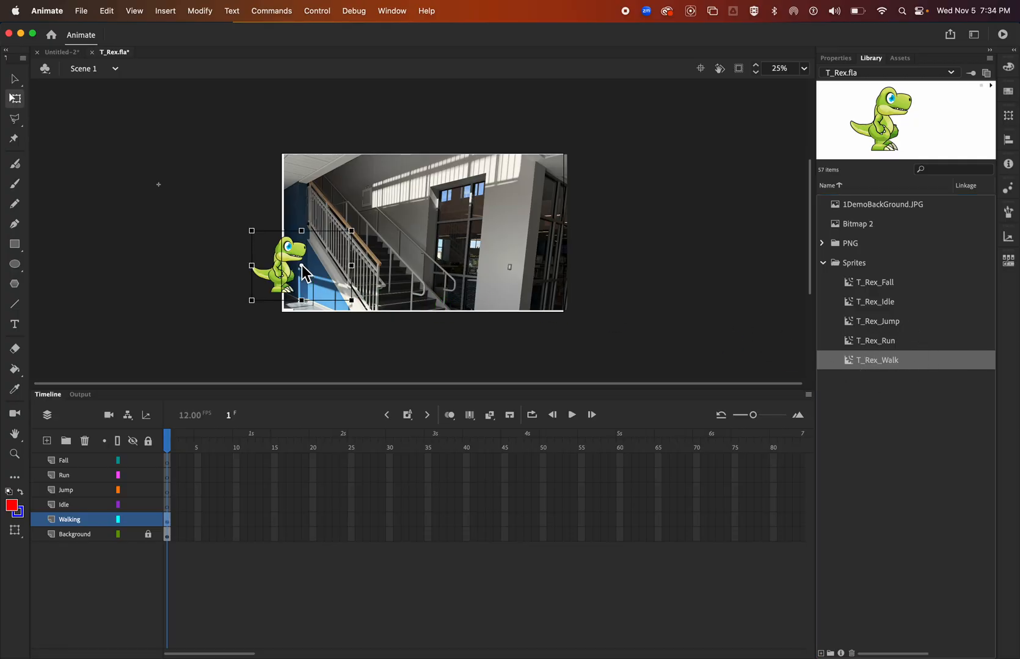
{"action": "left_click_drag", "start_coordinate": [353, 234], "coordinate": [310, 286]}
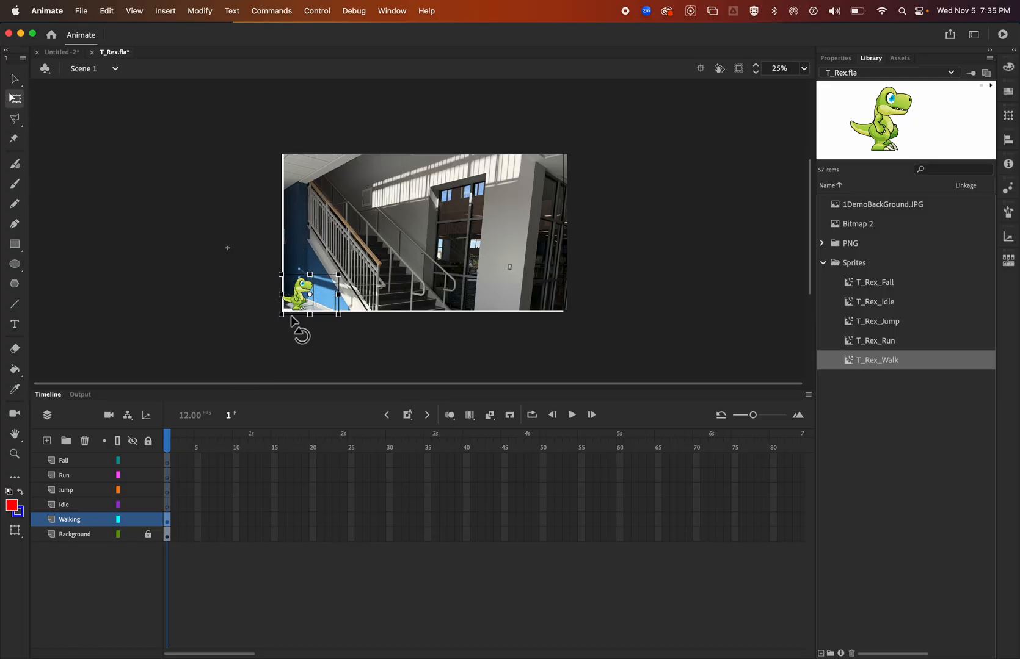
Extend the Walking and Background layers to frame 48 by inserting frames.
{"action": "left_click", "coordinate": [171, 435]}
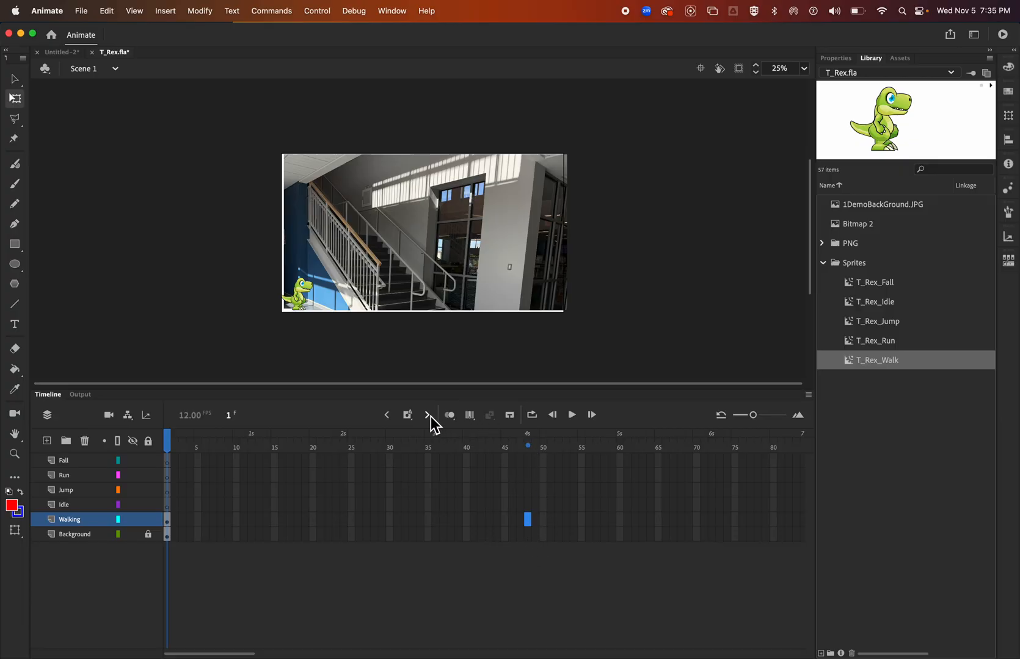
{"action": "left_click", "coordinate": [413, 421]}
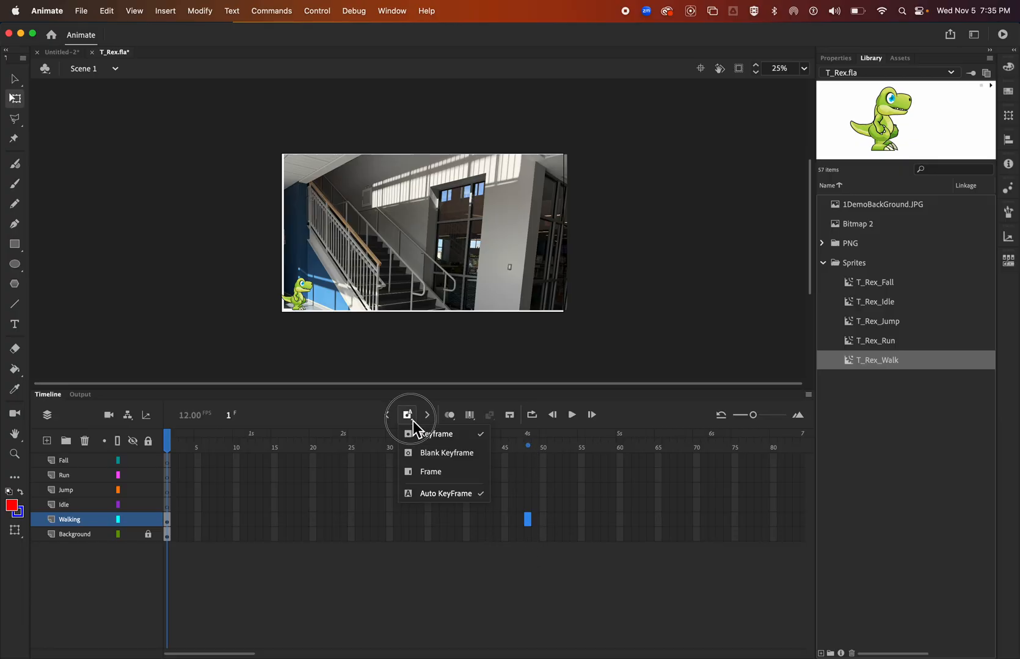
{"action": "left_click", "coordinate": [453, 473]}
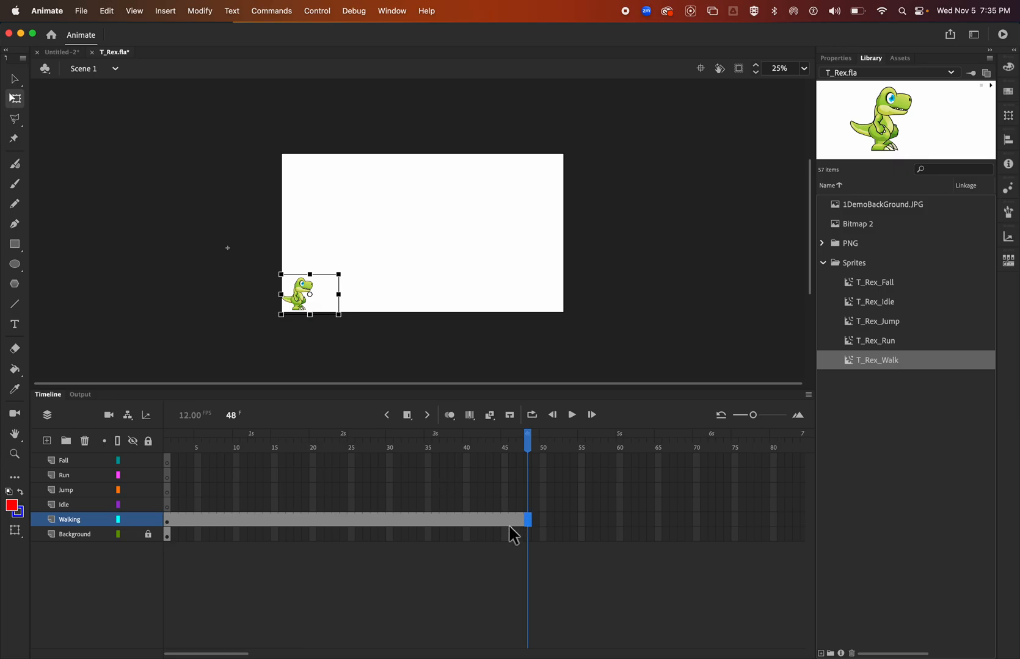
{"action": "left_click", "coordinate": [528, 535]}
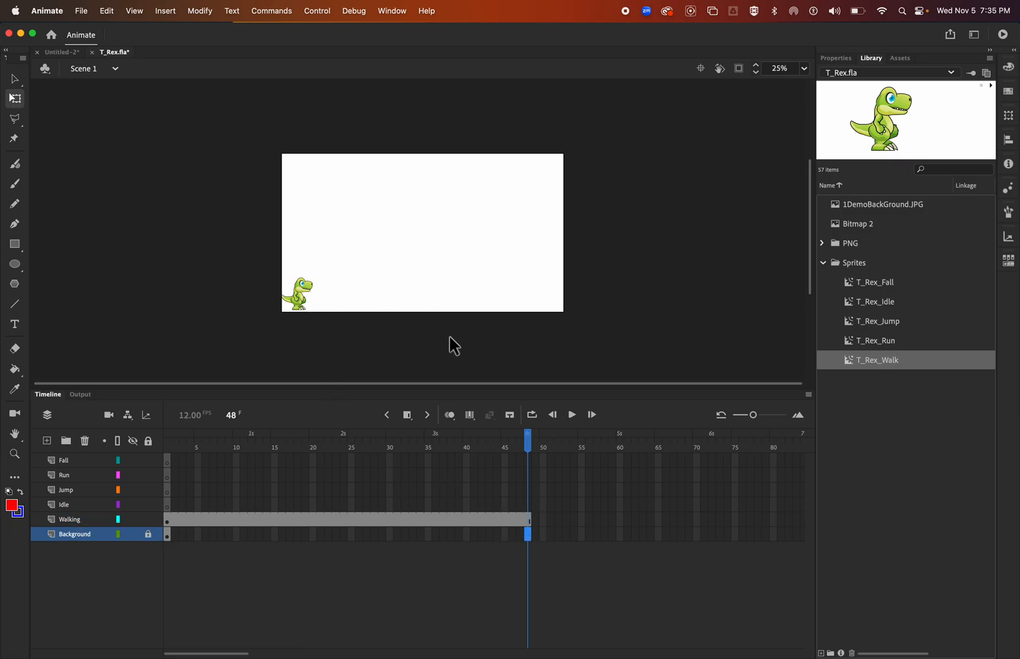
{"action": "left_click", "coordinate": [412, 418]}
{"action": "left_click_drag", "start_coordinate": [528, 444], "coordinate": [504, 453]}
Create a classic tween across the Walking layer's frame span.
{"action": "left_click", "coordinate": [359, 522]}
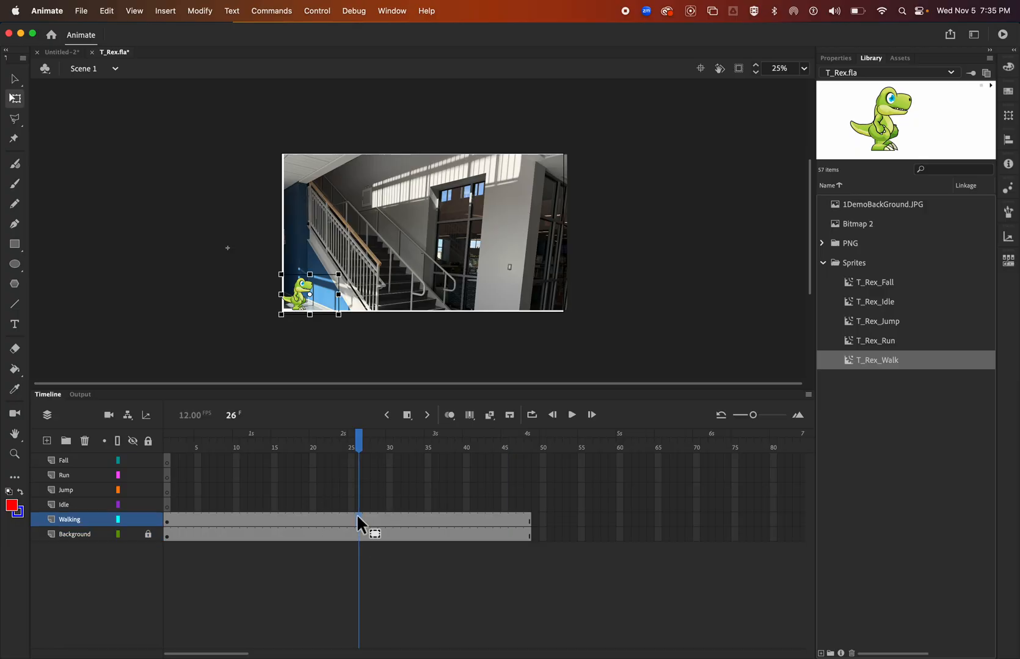
{"action": "right_click", "coordinate": [359, 523]}
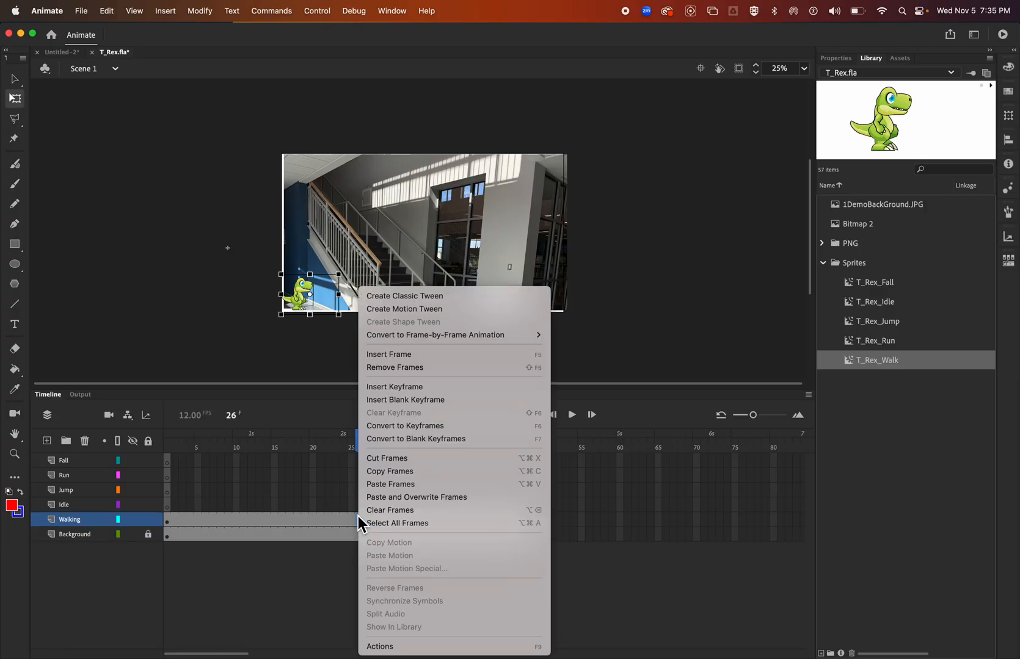
{"action": "left_click", "coordinate": [437, 297]}
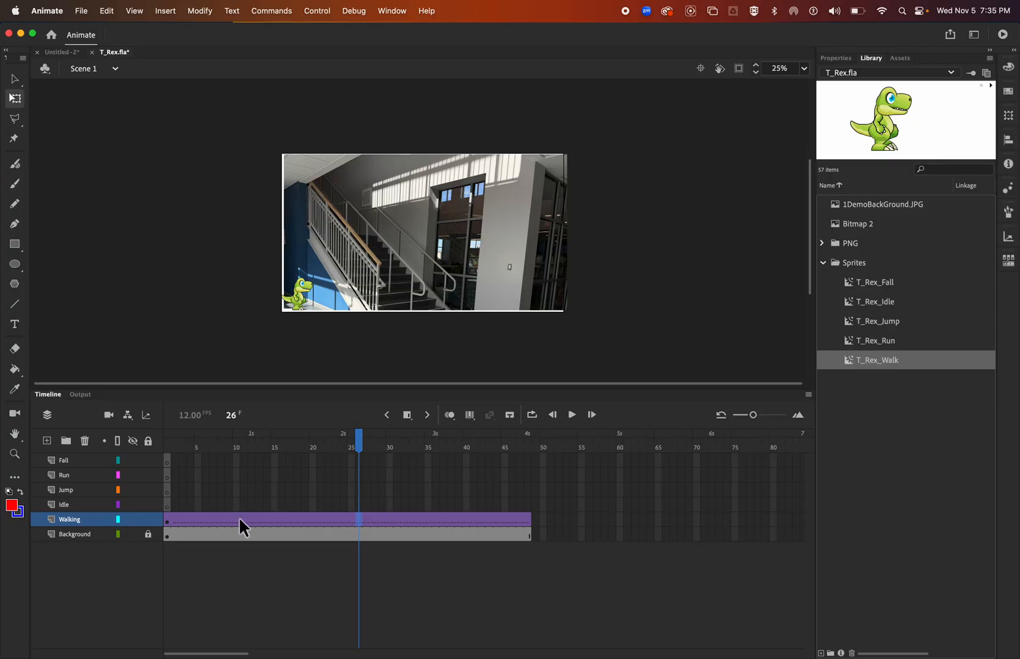
Insert a keyframe at frame 48 of the Walking layer and move the T-Rex there horizontally to the stage's lower-right corner.
{"action": "left_click", "coordinate": [529, 522]}
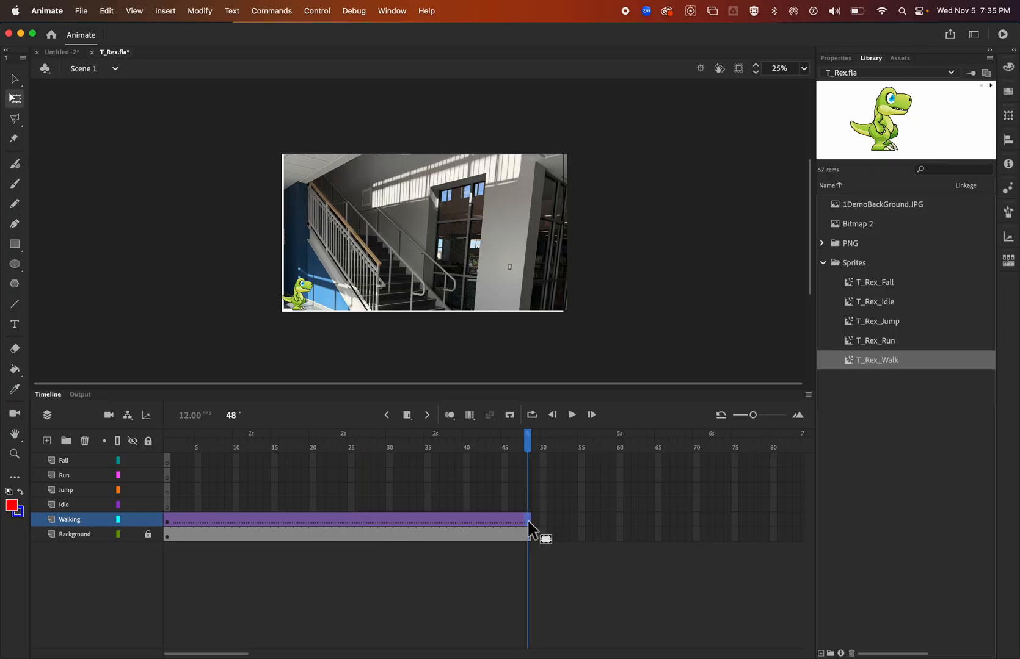
{"action": "right_click", "coordinate": [528, 521]}
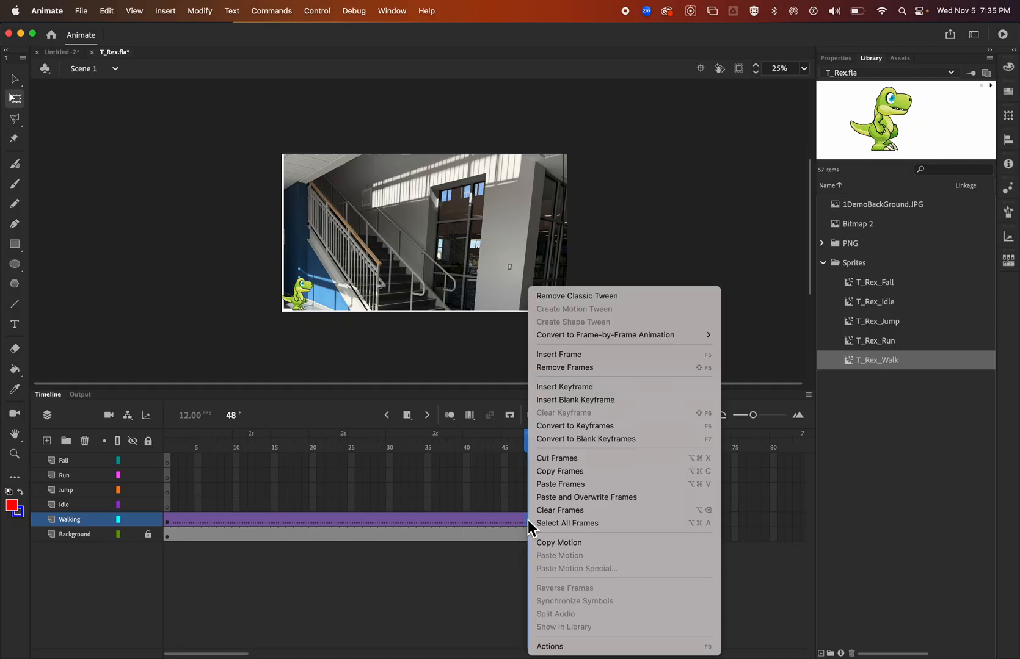
{"action": "left_click", "coordinate": [591, 389]}
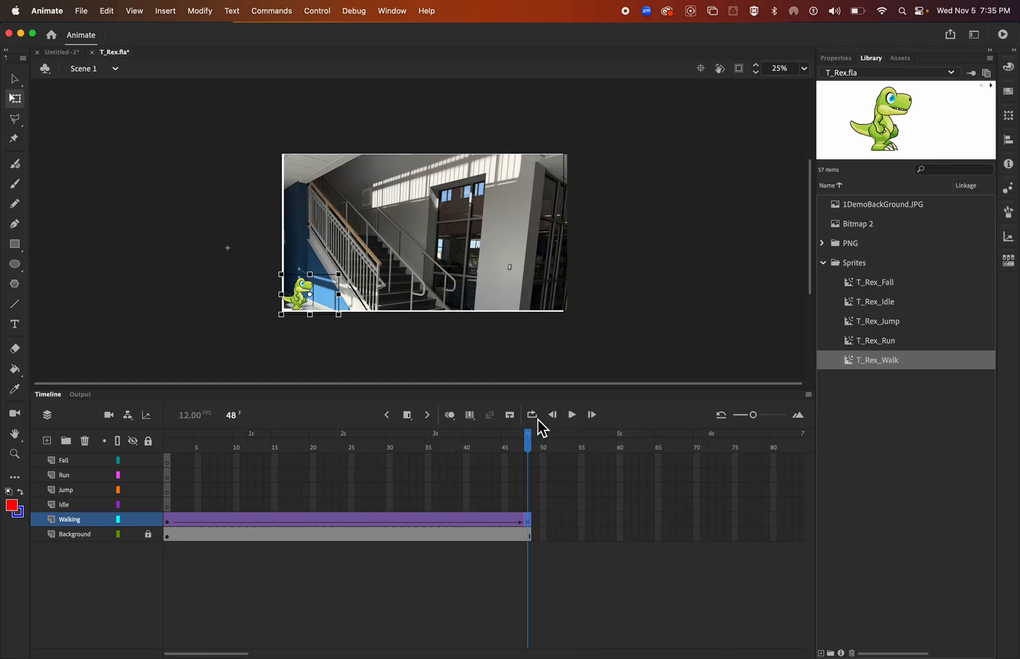
{"action": "mouse_move", "coordinate": [531, 444]}
{"action": "left_mouse_down"}
{"action": "mouse_move", "coordinate": [455, 440]}
{"action": "mouse_move", "coordinate": [268, 457]}
{"action": "mouse_move", "coordinate": [330, 444]}
{"action": "mouse_move", "coordinate": [547, 458]}
{"action": "left_mouse_up"}
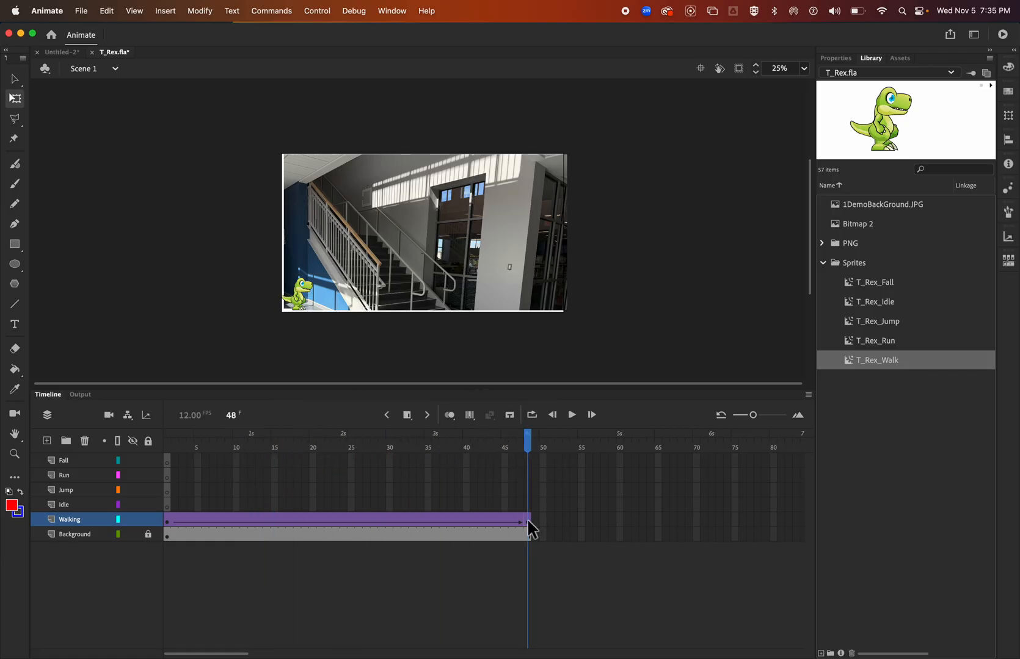
{"action": "left_click", "coordinate": [528, 520]}
{"action": "left_click_drag", "start_coordinate": [301, 288], "coordinate": [553, 298]}
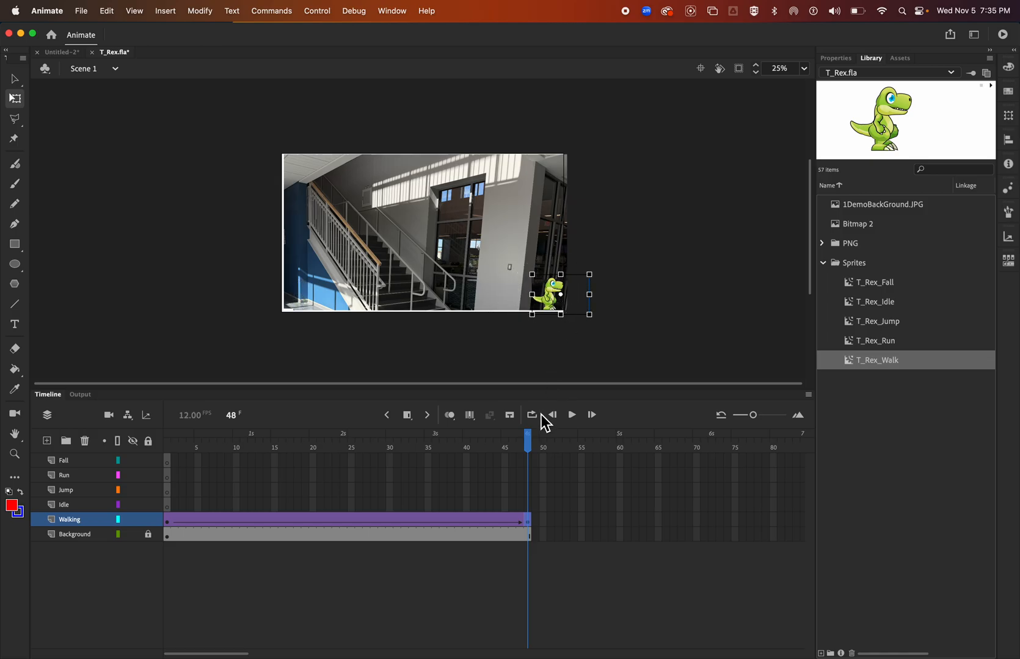
Scrub back to frame 1 and test the movie to check the walking motion across the stage.
{"action": "left_click_drag", "start_coordinate": [528, 442], "coordinate": [101, 465]}
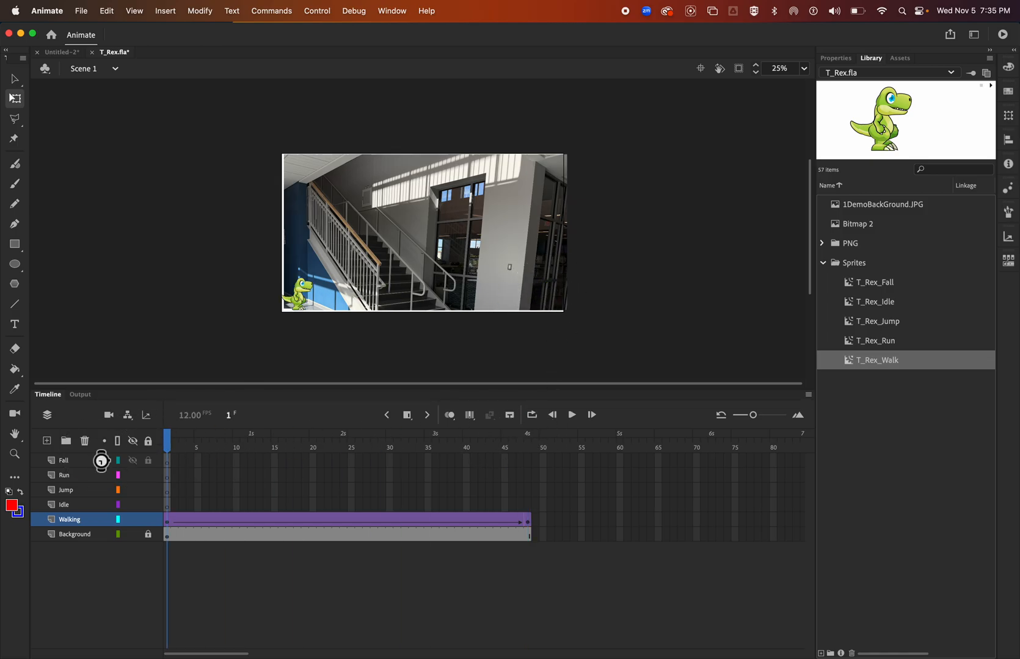
{"action": "key", "text": "super+Return"}
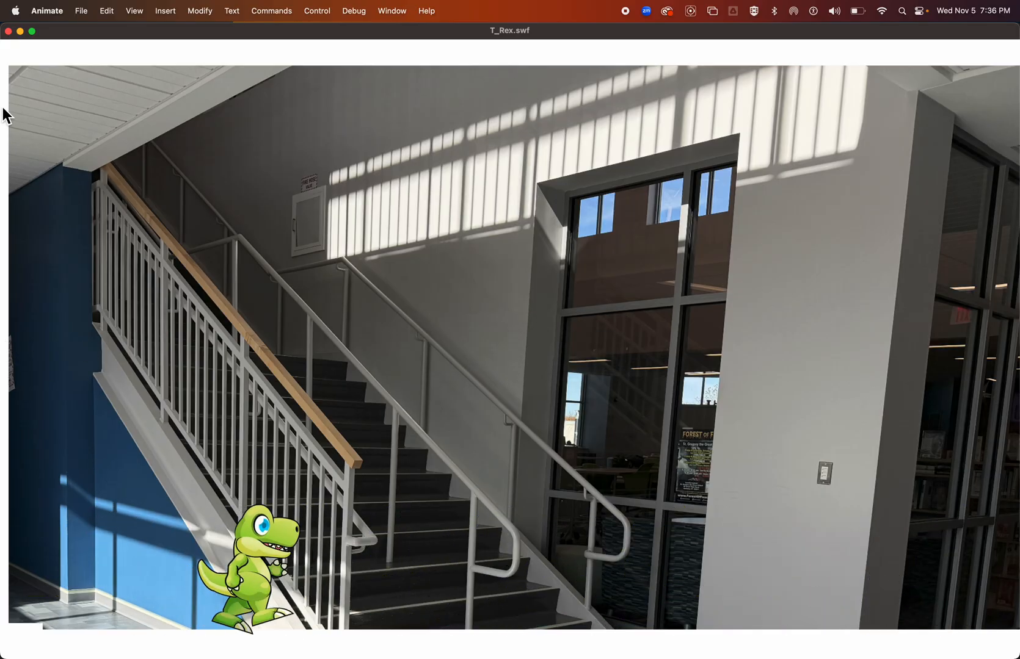
{"action": "left_click", "coordinate": [8, 31]}
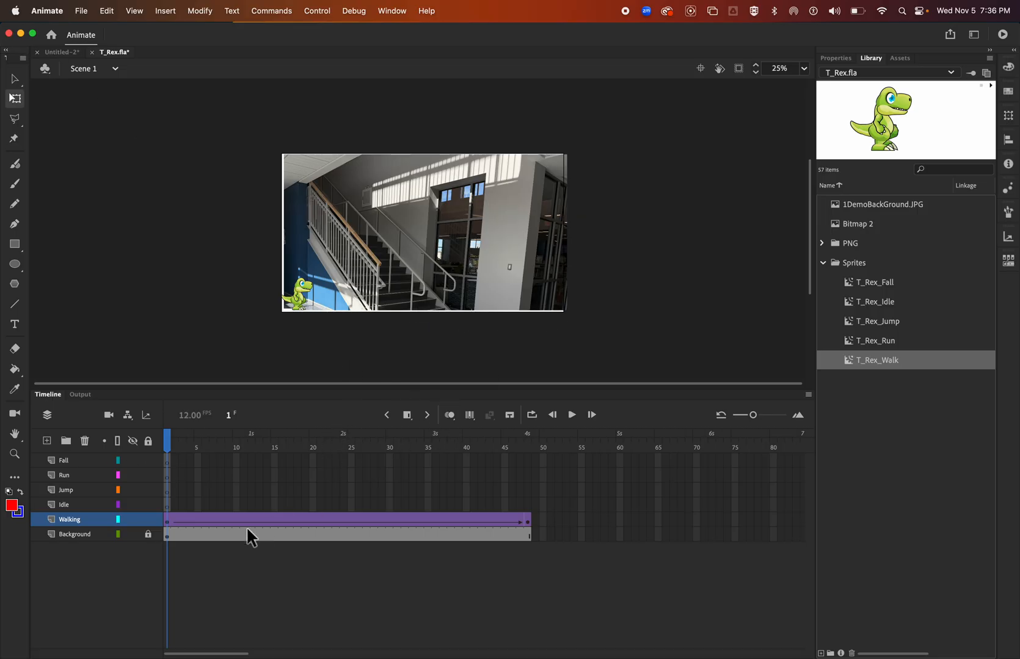
Insert a keyframe at frame 21 of the Fall layer and place the T_Rex_Fall sprite there, scaled down over the walking T-Rex.
{"action": "left_click_drag", "start_coordinate": [169, 440], "coordinate": [321, 460]}
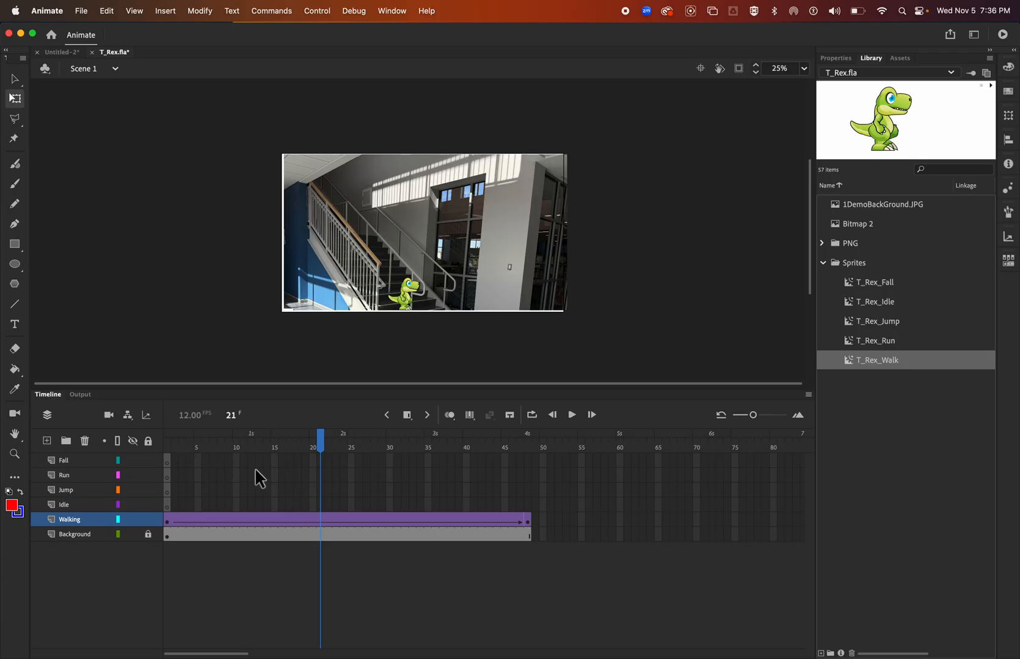
{"action": "right_click", "coordinate": [321, 459]}
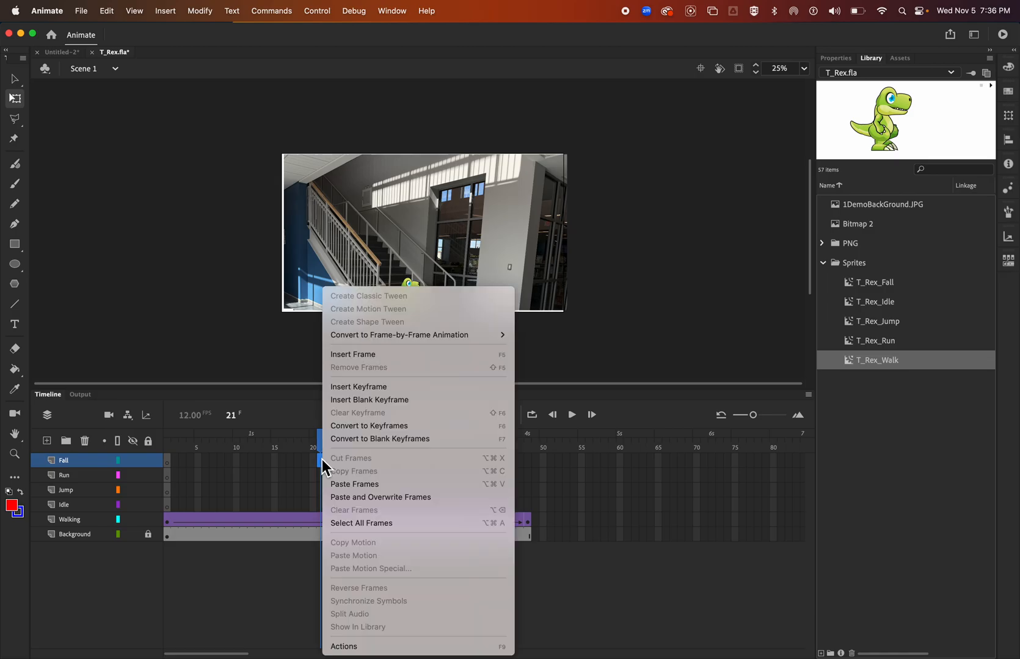
{"action": "left_click", "coordinate": [378, 392]}
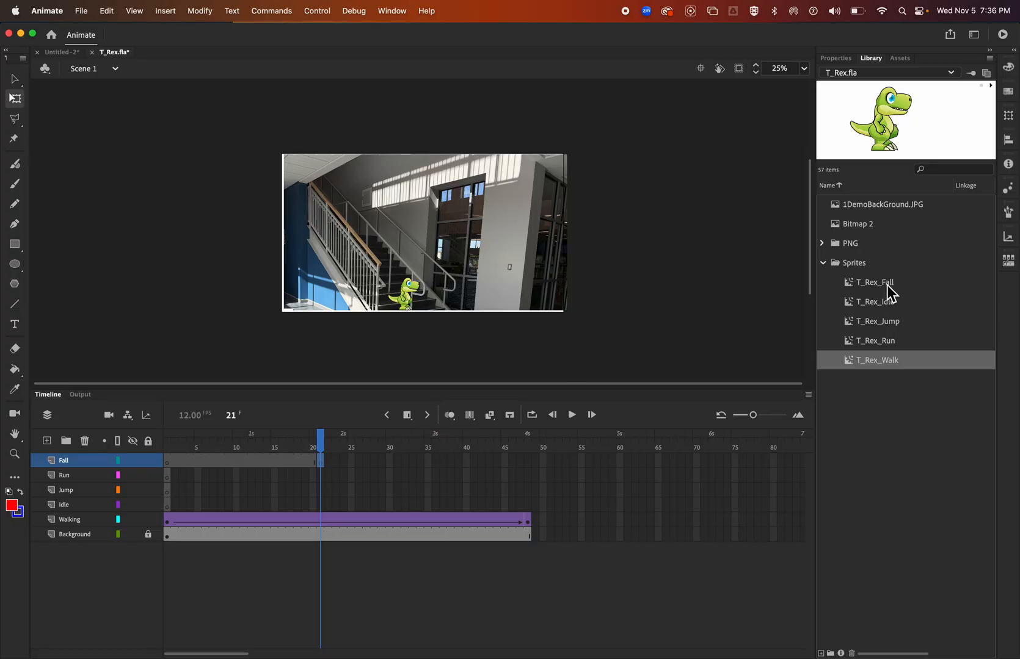
{"action": "left_click_drag", "start_coordinate": [886, 285], "coordinate": [398, 251]}
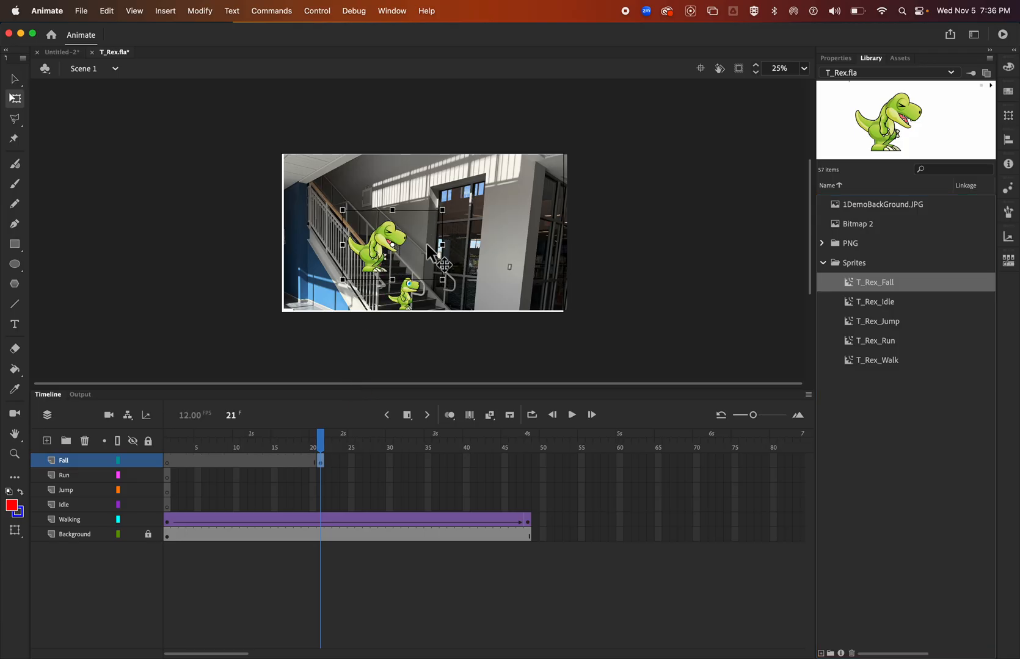
{"action": "left_click_drag", "start_coordinate": [441, 212], "coordinate": [417, 296]}
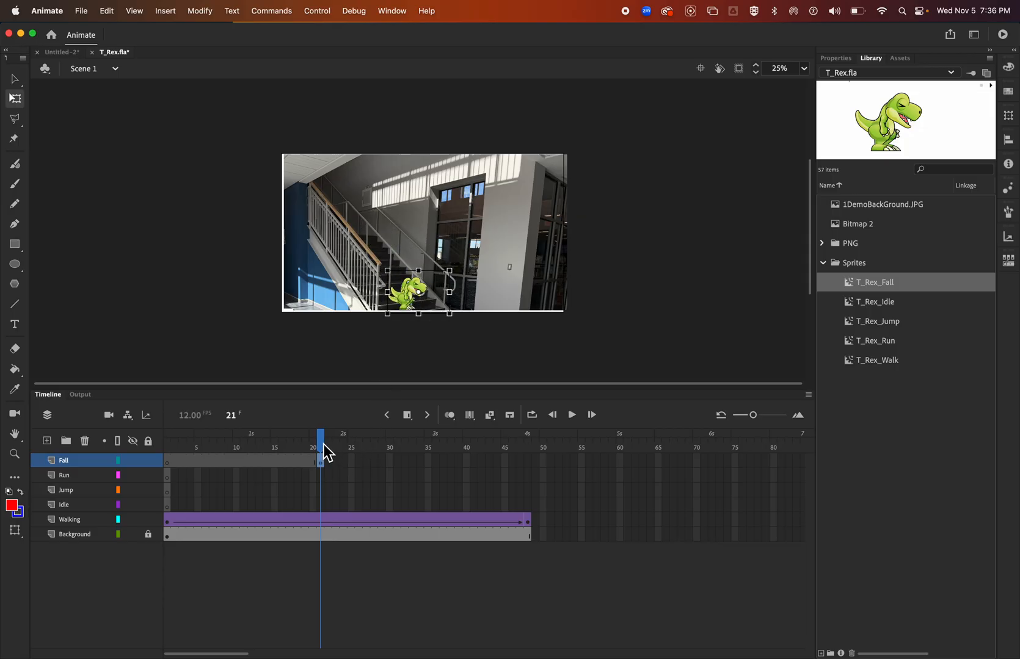
Extend the Fall layer to frame 48 and insert a keyframe at that frame.
{"action": "left_click_drag", "start_coordinate": [327, 453], "coordinate": [530, 441]}
{"action": "left_click", "coordinate": [529, 462]}
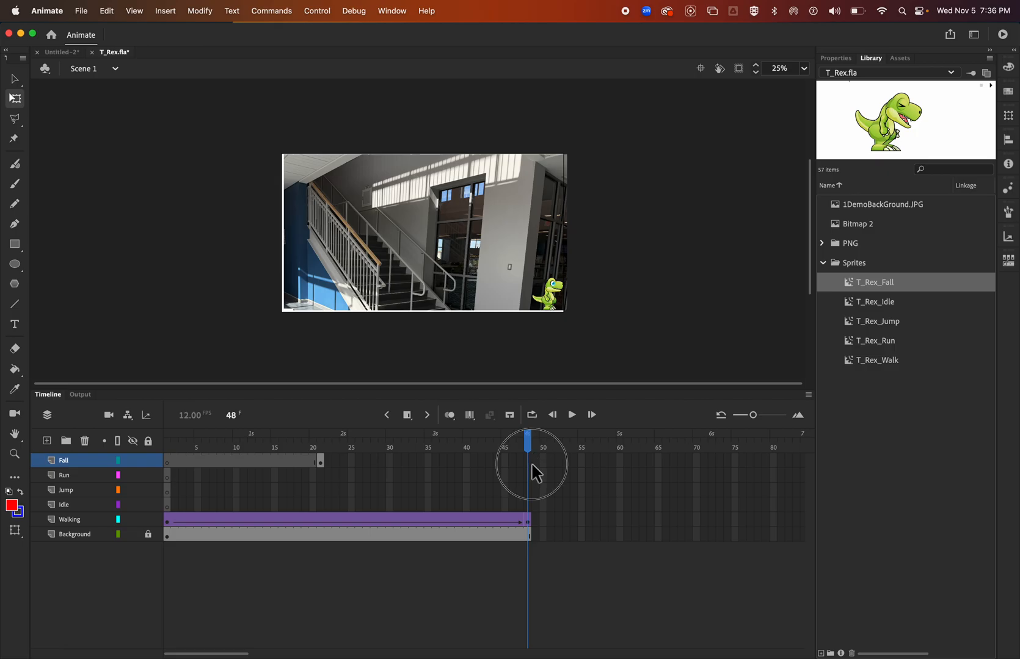
{"action": "left_click", "coordinate": [406, 417]}
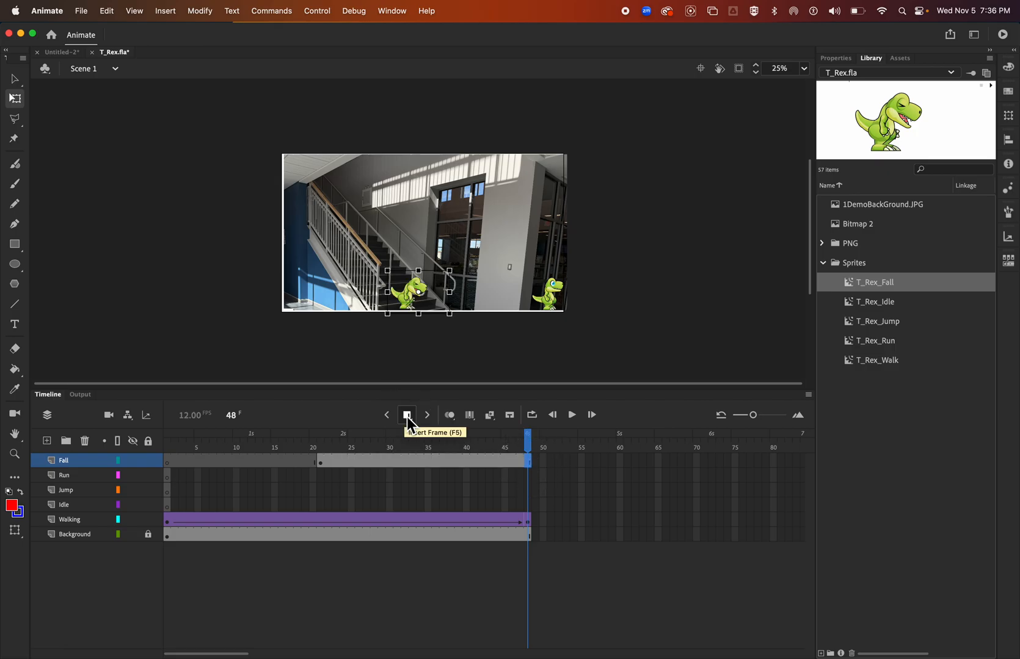
{"action": "left_click_drag", "start_coordinate": [529, 445], "coordinate": [526, 443]}
{"action": "left_click", "coordinate": [525, 459]}
{"action": "left_click_drag", "start_coordinate": [412, 419], "coordinate": [430, 435]}
{"action": "left_click_drag", "start_coordinate": [527, 441], "coordinate": [405, 434]}
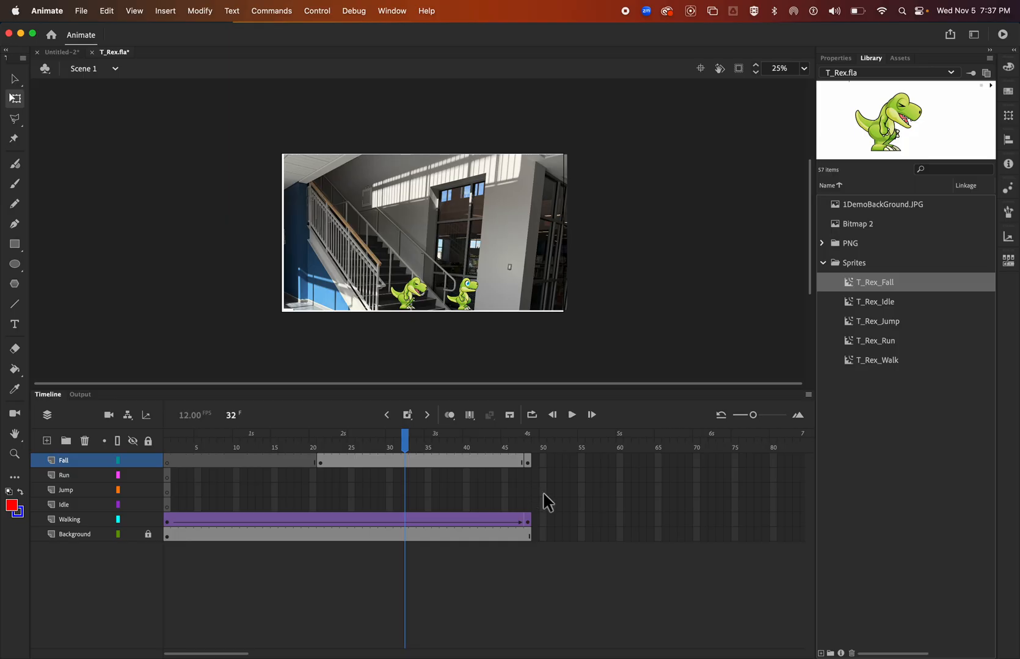
Try to move the Walking layer's end keyframe to frame 20, and undo the move.
{"action": "left_click", "coordinate": [529, 522]}
{"action": "left_click_drag", "start_coordinate": [529, 524], "coordinate": [320, 530]}
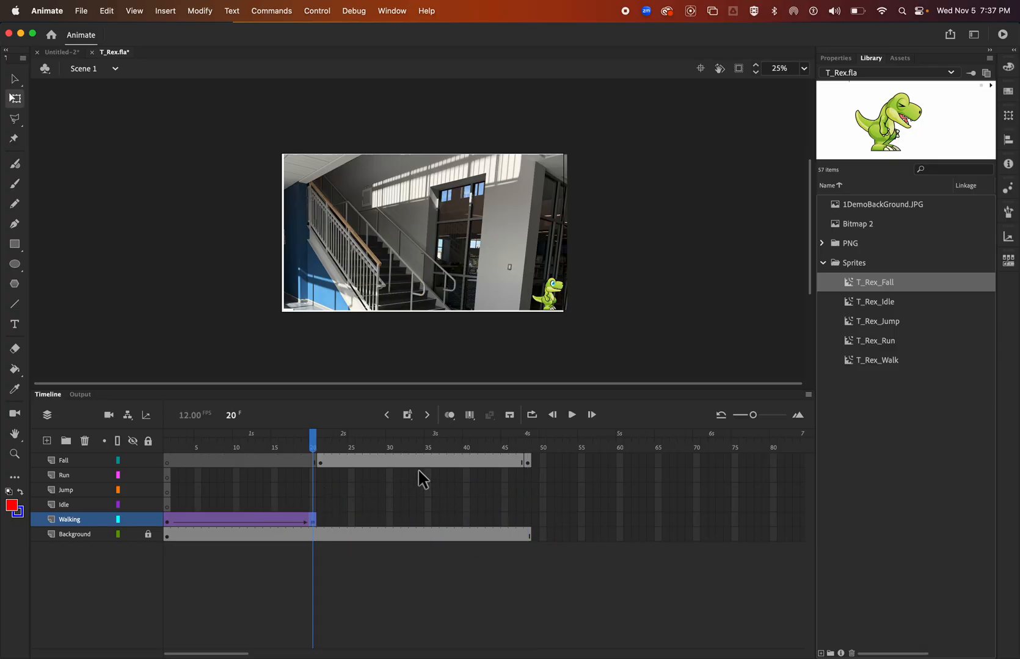
{"action": "mouse_move", "coordinate": [319, 443]}
{"action": "left_mouse_down"}
{"action": "mouse_move", "coordinate": [317, 452]}
{"action": "mouse_move", "coordinate": [147, 455]}
{"action": "mouse_move", "coordinate": [238, 440]}
{"action": "mouse_move", "coordinate": [317, 449]}
{"action": "mouse_move", "coordinate": [328, 439]}
{"action": "mouse_move", "coordinate": [310, 440]}
{"action": "left_mouse_up"}
{"action": "key", "text": "super+z"}
Insert a keyframe at frame 21 of the Walking layer, where the Fall sprite starts.
{"action": "left_click", "coordinate": [526, 435]}
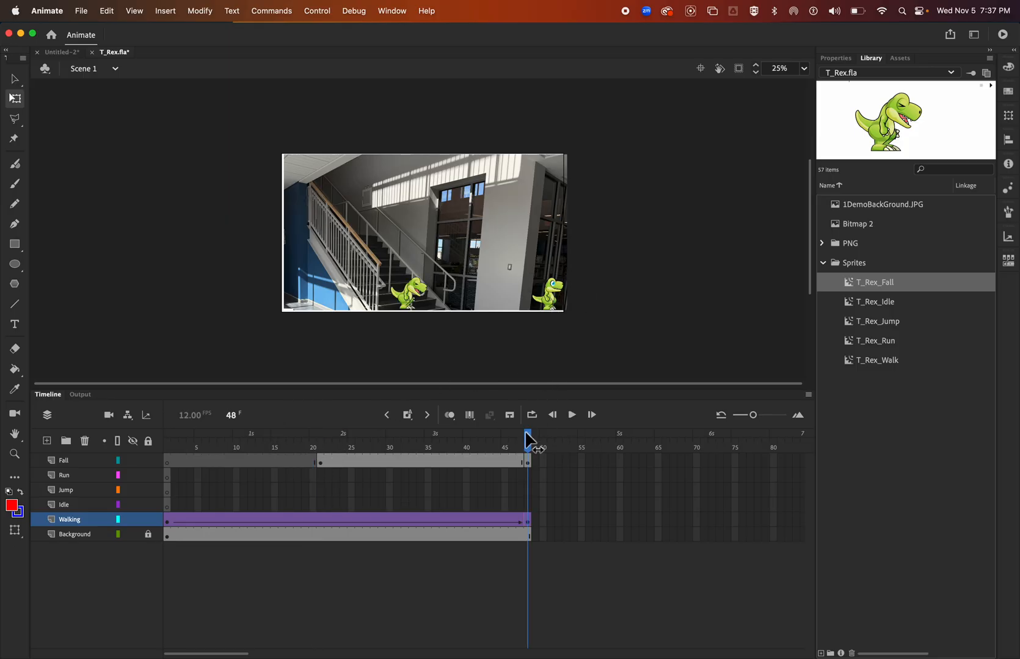
{"action": "left_click_drag", "start_coordinate": [527, 436], "coordinate": [319, 442]}
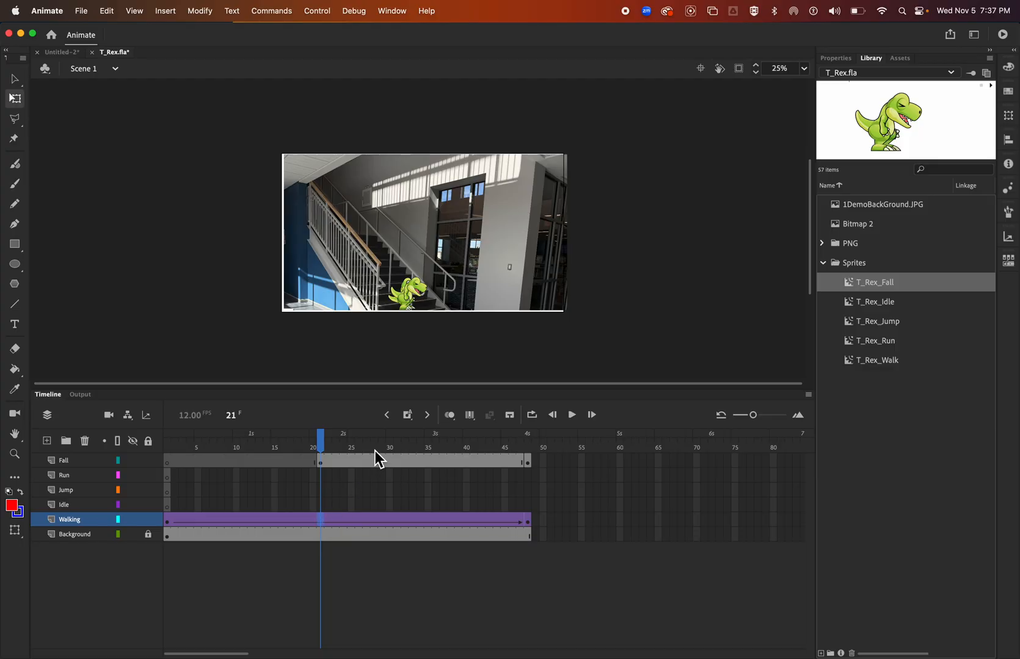
{"action": "left_click", "coordinate": [407, 420]}
Remove frames 22 to 48 from the Walking layer so it ends where the Fall sprite starts.
{"action": "left_click", "coordinate": [542, 519]}
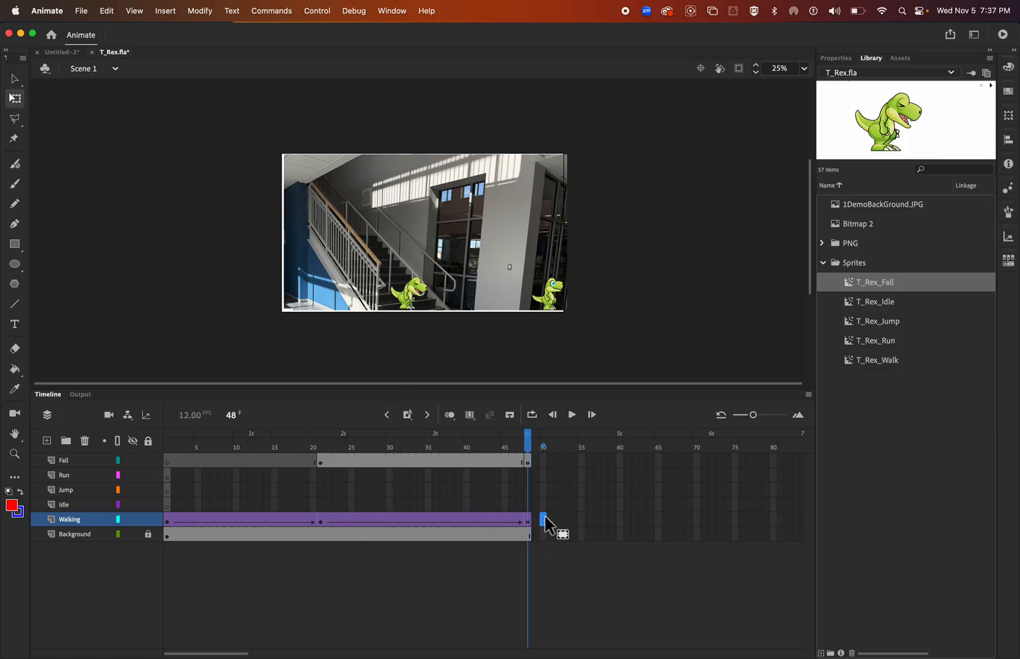
{"action": "left_click_drag", "start_coordinate": [527, 521], "coordinate": [331, 523]}
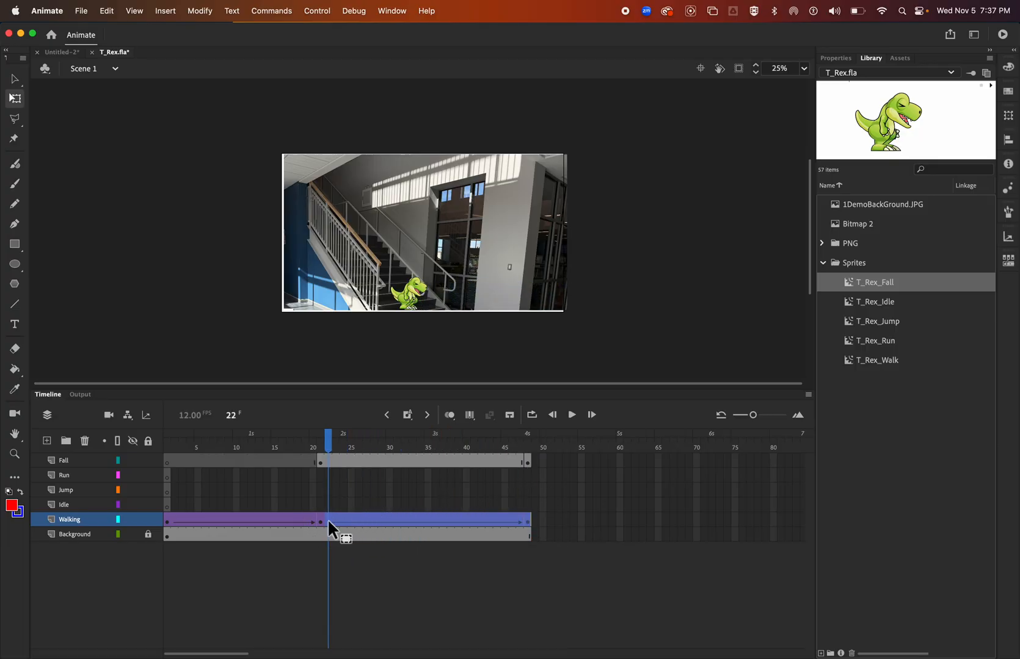
{"action": "right_click", "coordinate": [369, 518]}
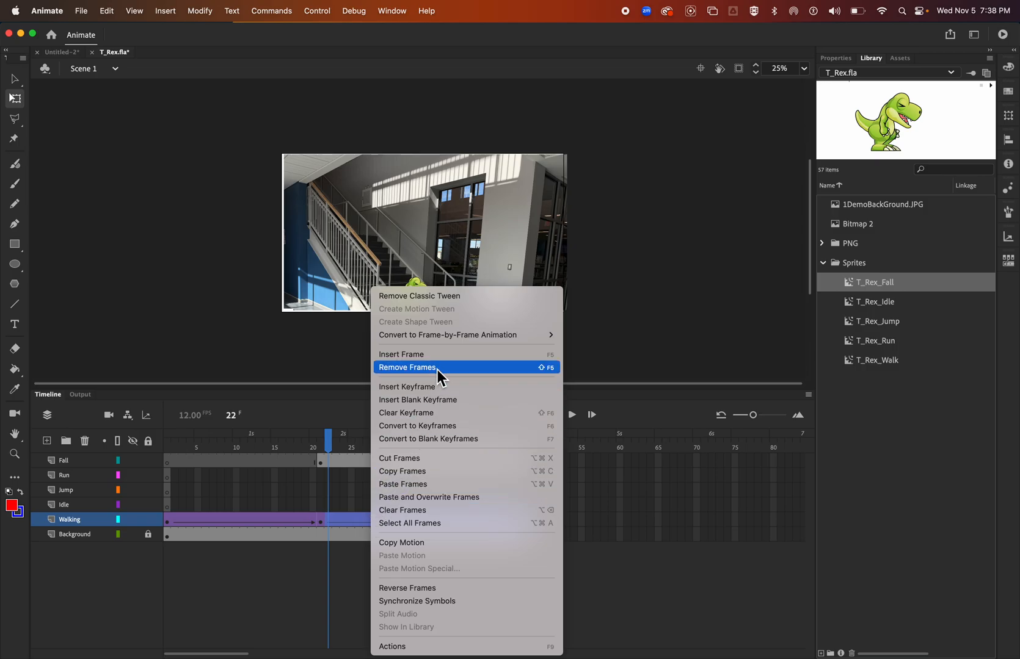
{"action": "left_click", "coordinate": [437, 369]}
{"action": "left_click", "coordinate": [391, 506]}
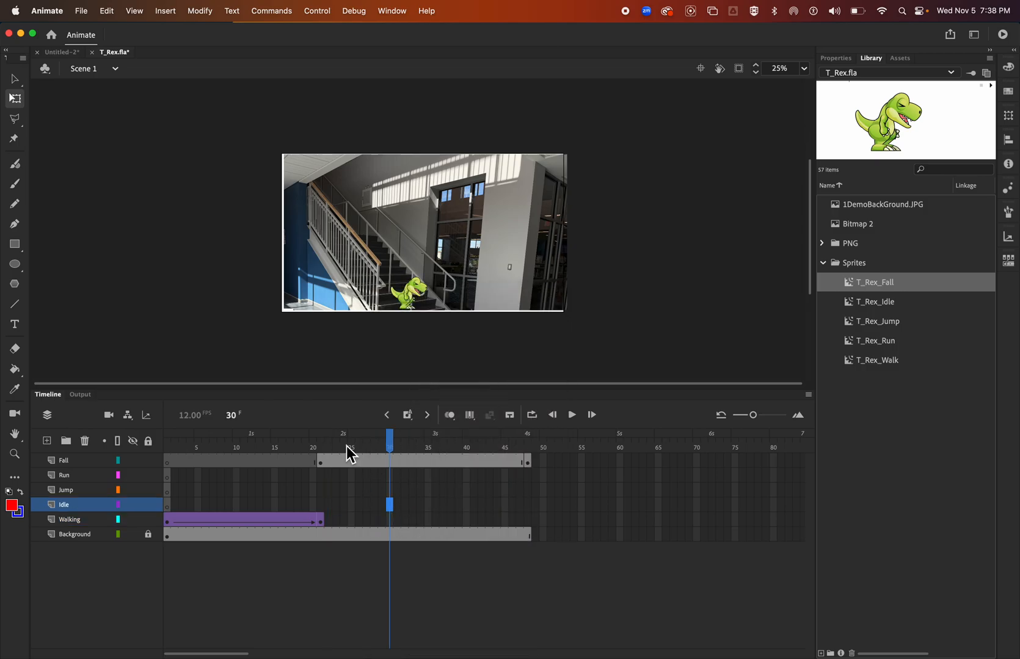
Create a classic tween on the Fall layer between the keyframes at frames 21 and 48.
{"action": "mouse_move", "coordinate": [393, 450]}
{"action": "left_mouse_down"}
{"action": "mouse_move", "coordinate": [169, 448]}
{"action": "mouse_move", "coordinate": [313, 439]}
{"action": "mouse_move", "coordinate": [321, 450]}
{"action": "mouse_move", "coordinate": [392, 448]}
{"action": "left_mouse_up"}
{"action": "left_click", "coordinate": [487, 459]}
{"action": "right_click", "coordinate": [487, 460]}
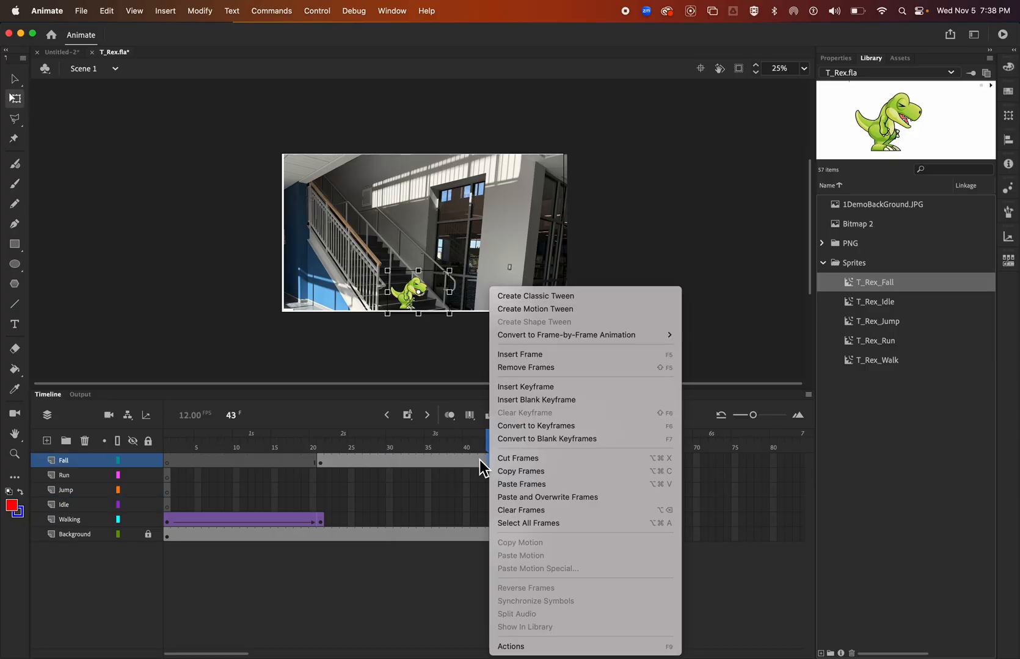
{"action": "left_click", "coordinate": [548, 295]}
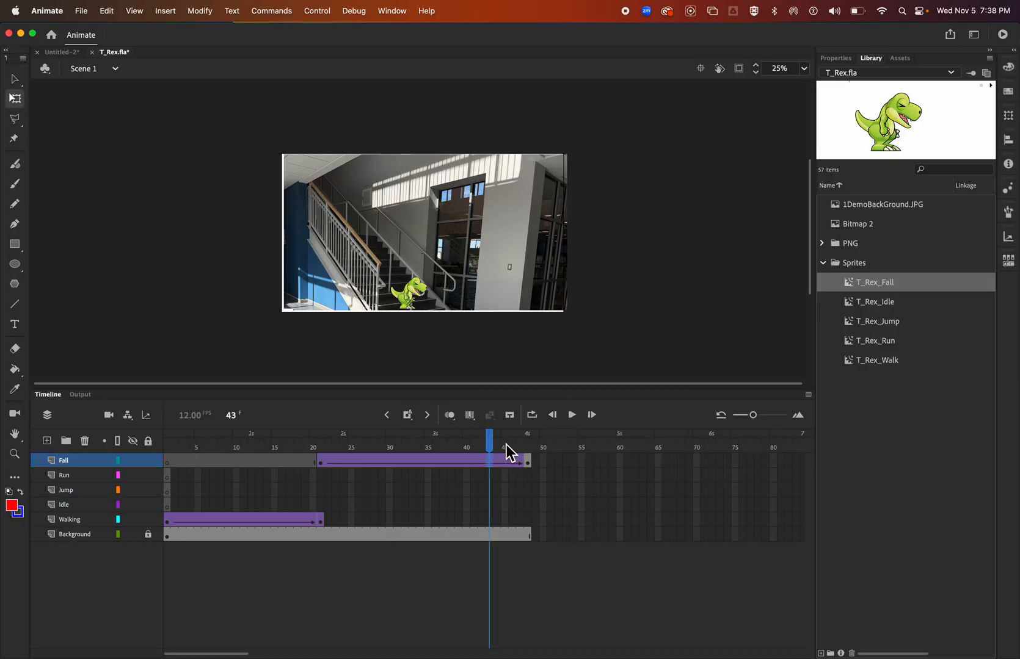
At frame 48 of the Fall layer, shift the falling T-Rex a short distance right along the floor, to the foot of the stair railing.
{"action": "left_click_drag", "start_coordinate": [493, 447], "coordinate": [527, 450]}
{"action": "left_click", "coordinate": [528, 461]}
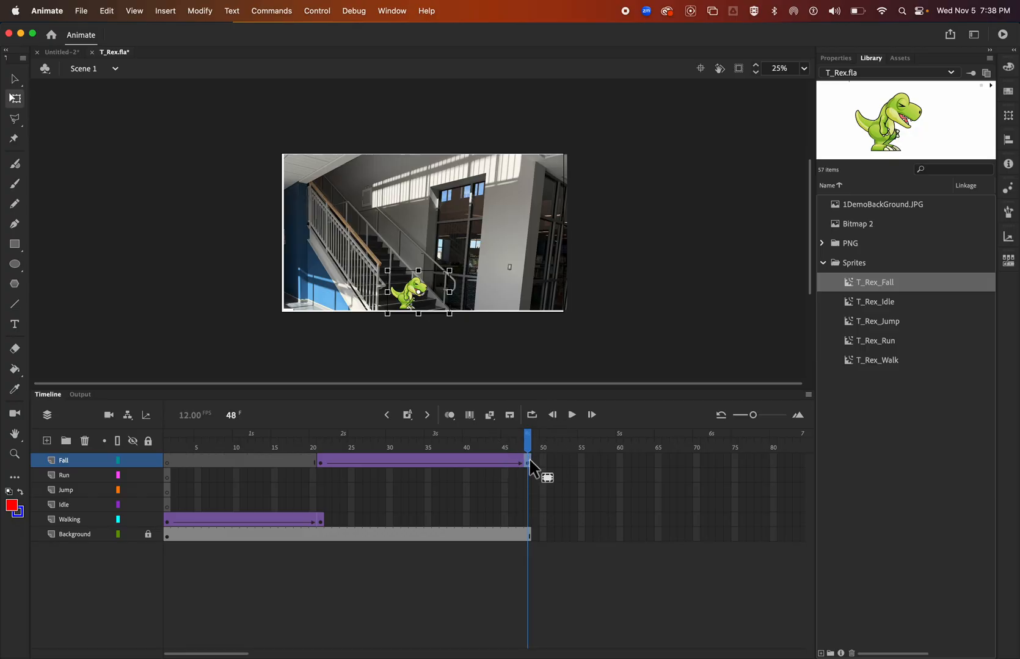
{"action": "left_click_drag", "start_coordinate": [448, 312], "coordinate": [462, 312]}
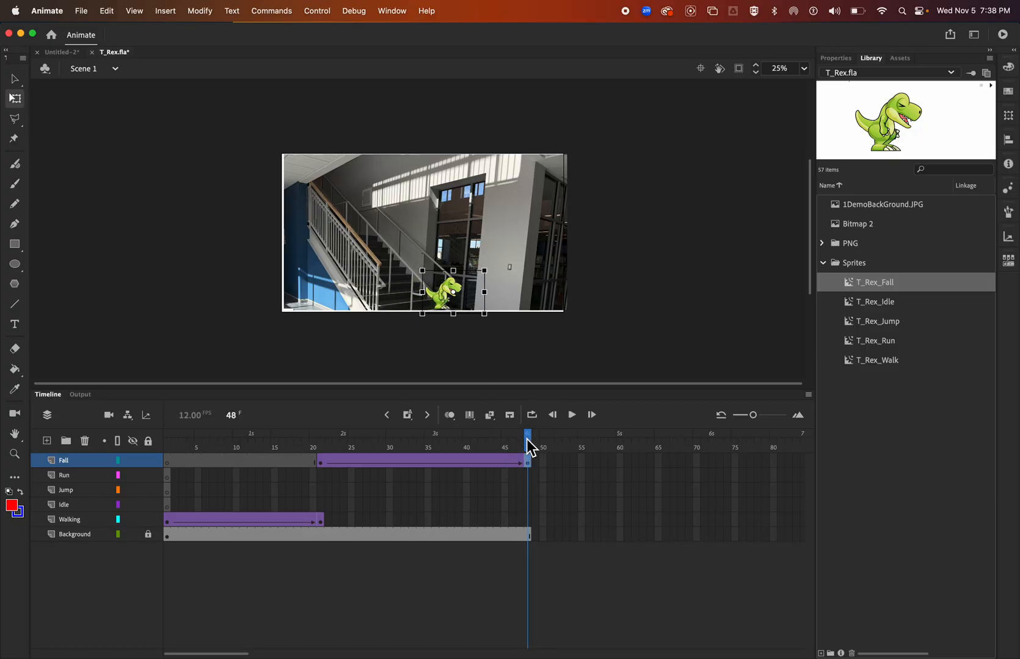
Return to frame 1, test the movie to check the walk-to-fall transition, and close the preview.
{"action": "left_click_drag", "start_coordinate": [529, 447], "coordinate": [140, 444]}
{"action": "left_click", "coordinate": [138, 440]}
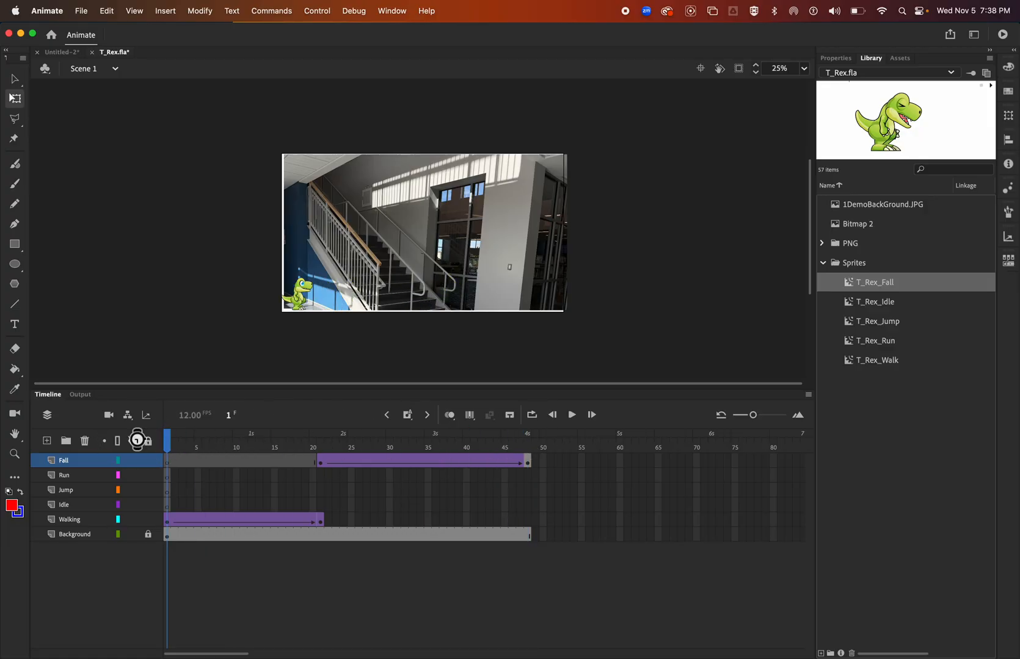
{"action": "key", "text": "super+Return"}
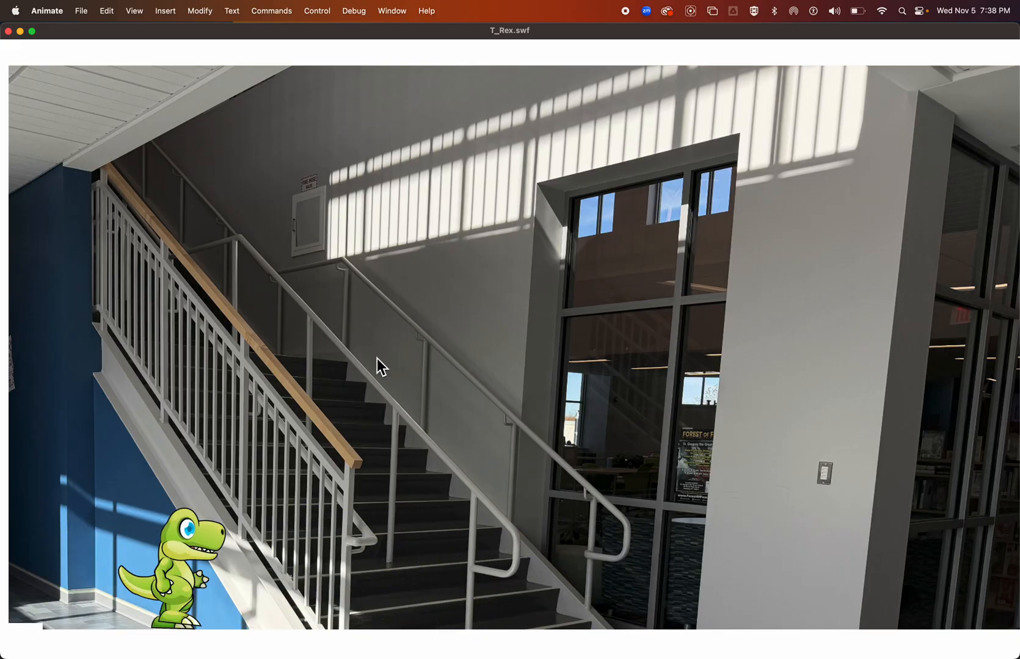
{"action": "left_click", "coordinate": [8, 31]}
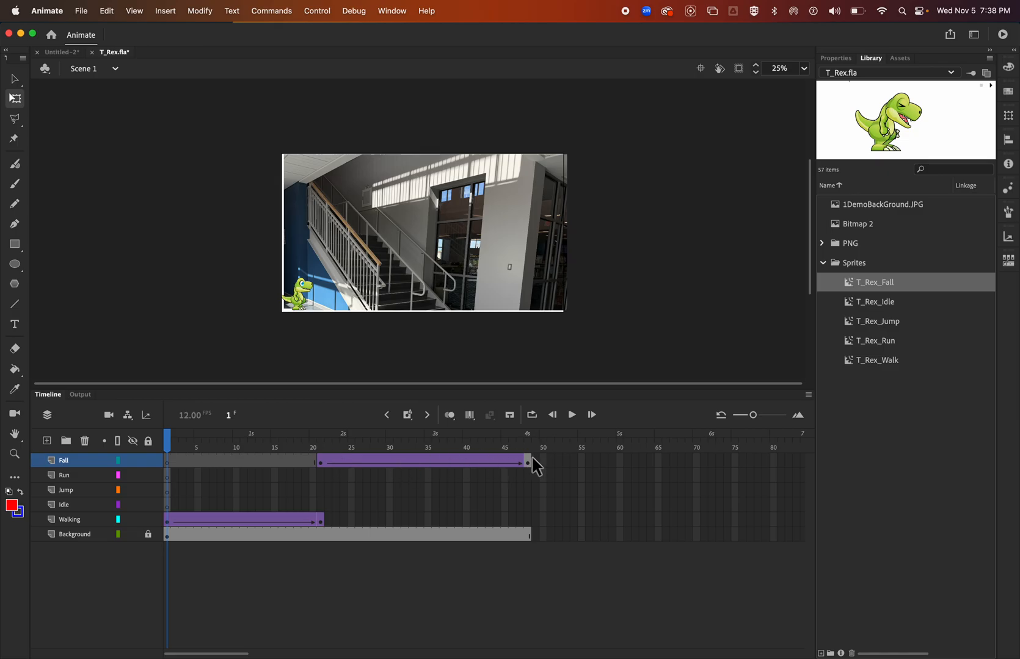
Shorten the fall animation by removing frames 28 to 40 from the Fall layer.
{"action": "left_click_drag", "start_coordinate": [467, 461], "coordinate": [376, 459]}
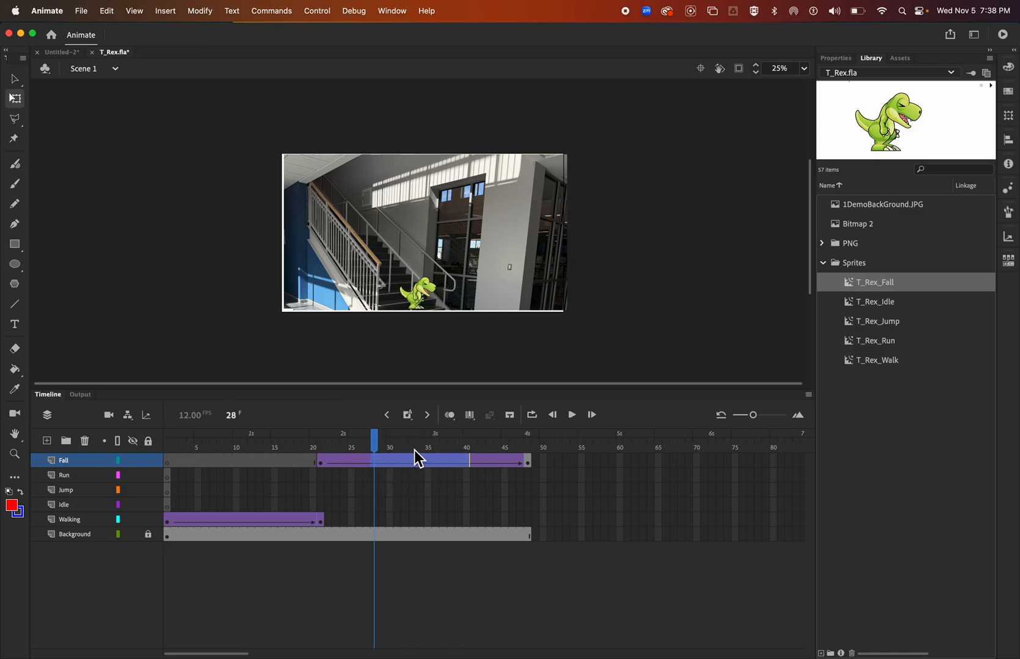
{"action": "right_click", "coordinate": [430, 461]}
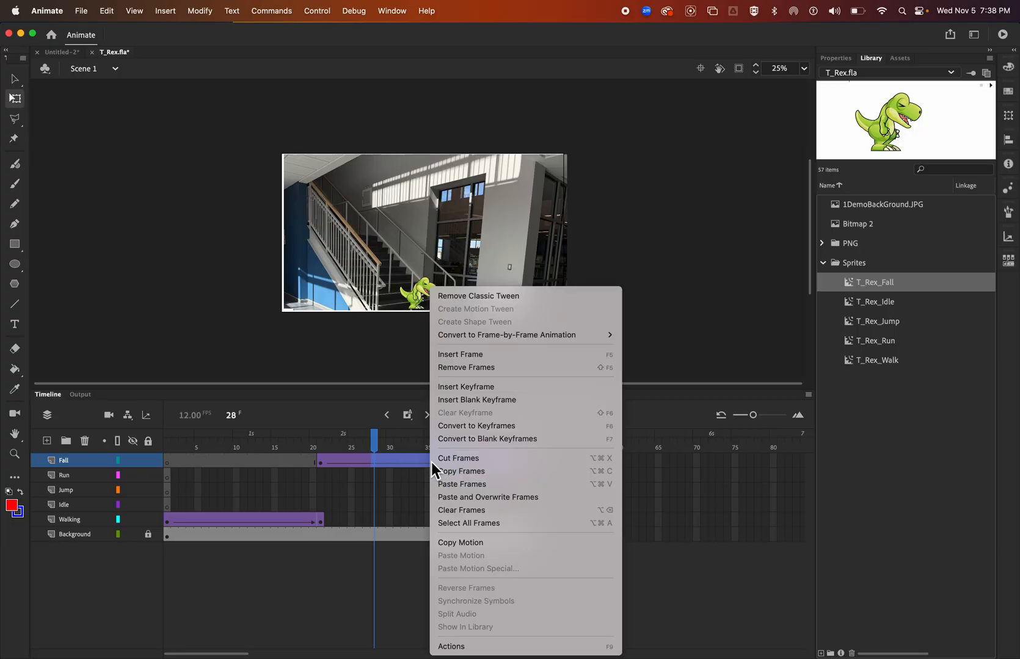
{"action": "left_click", "coordinate": [489, 372]}
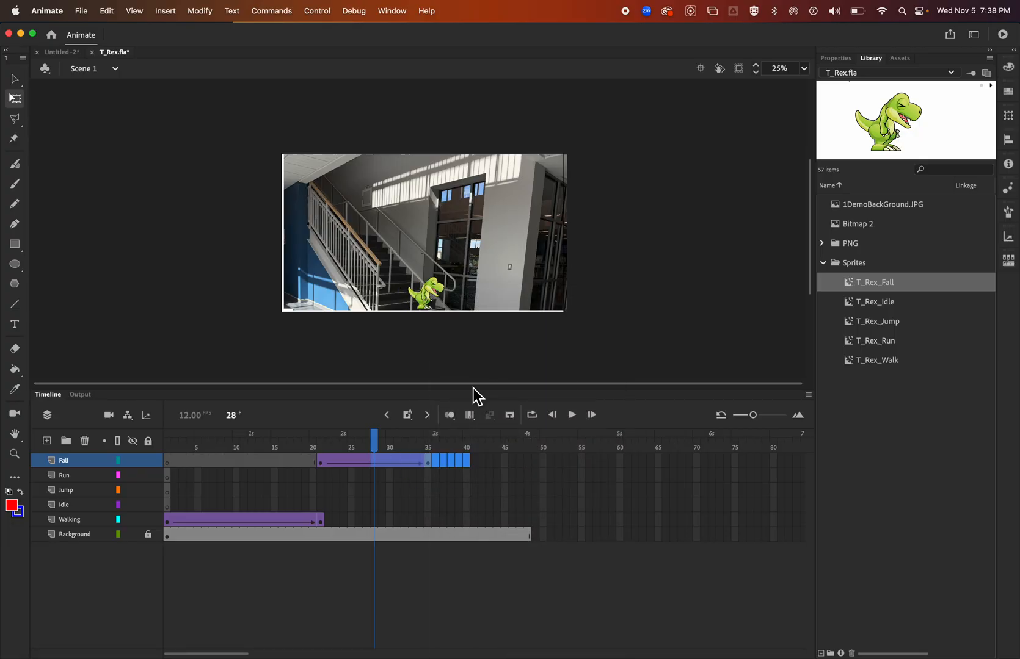
Move the Walking layer's end keyframe to frame 20, just before the Fall sprite starts.
{"action": "left_click", "coordinate": [381, 518]}
{"action": "left_click_drag", "start_coordinate": [381, 455], "coordinate": [315, 451]}
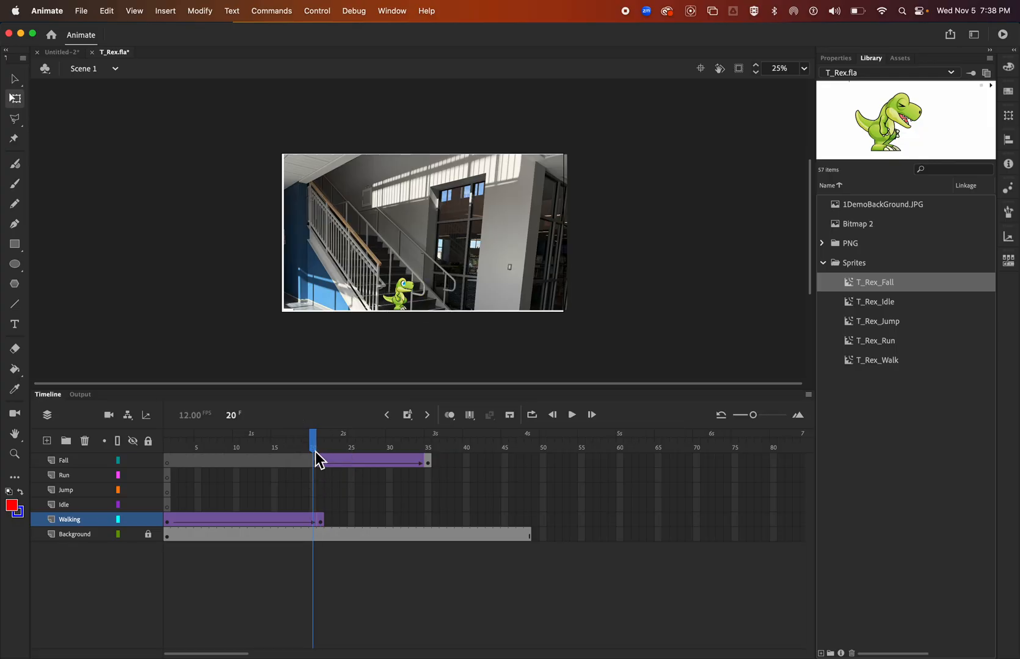
{"action": "left_click", "coordinate": [316, 524]}
{"action": "left_click_drag", "start_coordinate": [320, 530], "coordinate": [318, 530]}
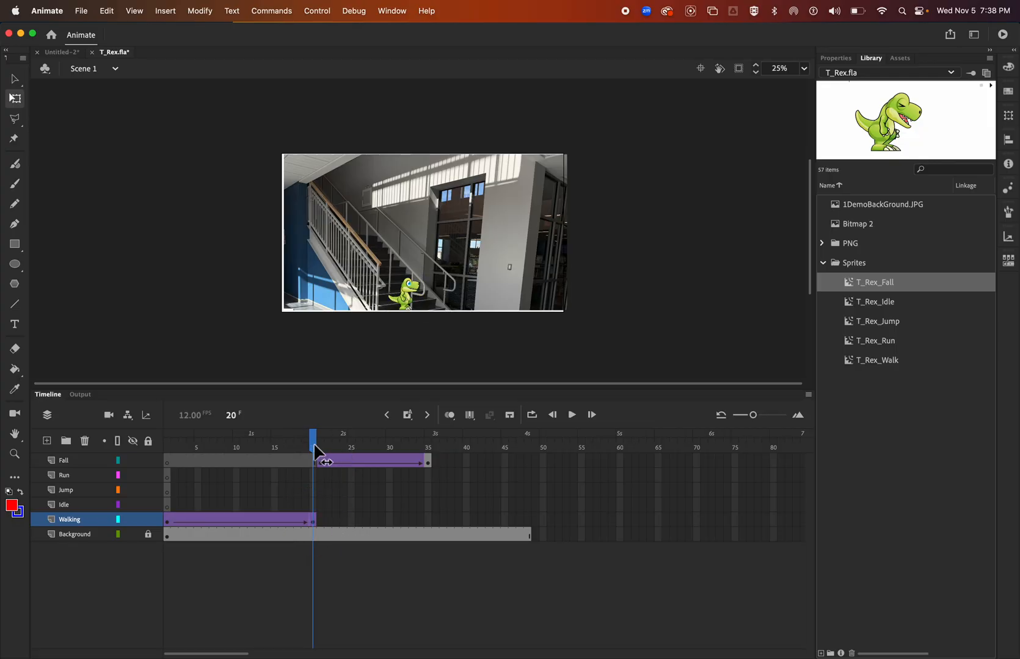
Test the movie again from frame 1 to review the shortened fall, and close the preview.
{"action": "left_click_drag", "start_coordinate": [313, 443], "coordinate": [141, 459]}
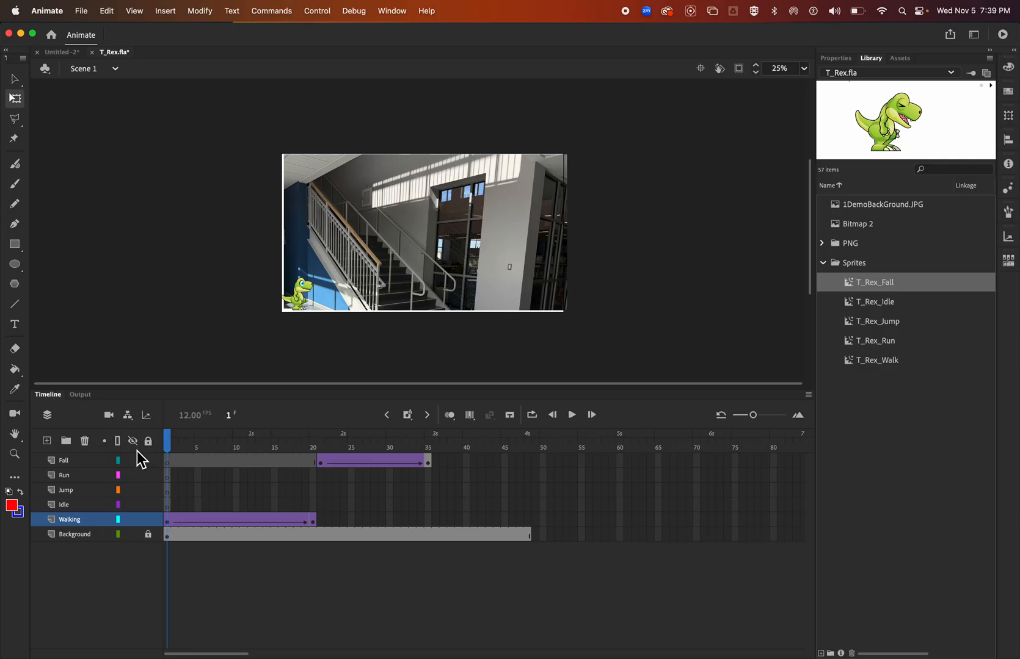
{"action": "key", "text": "super+Return"}
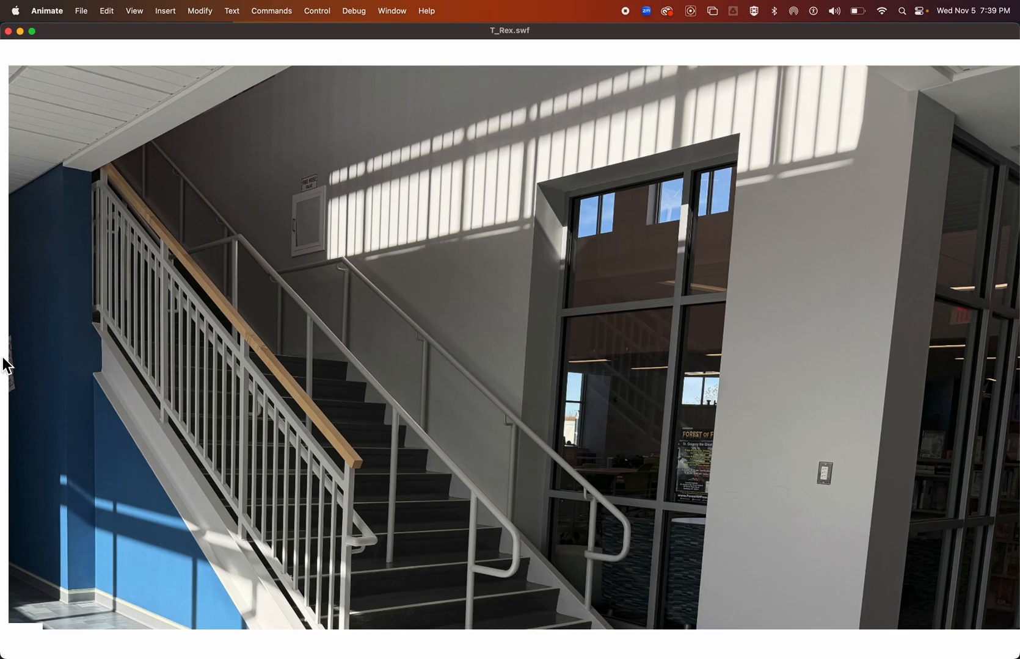
{"action": "left_click", "coordinate": [9, 31]}
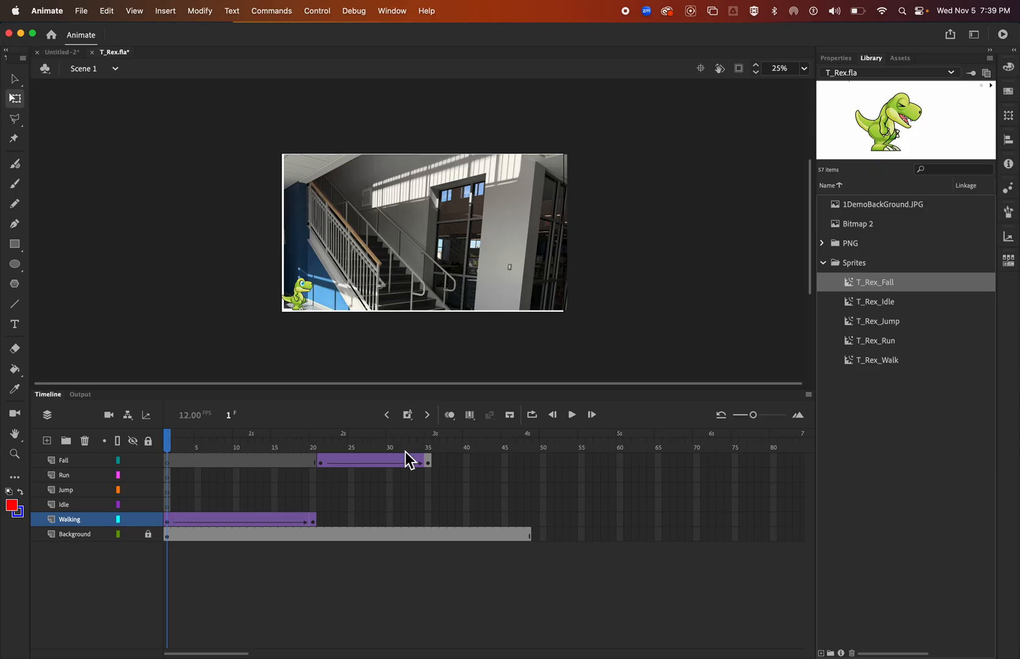